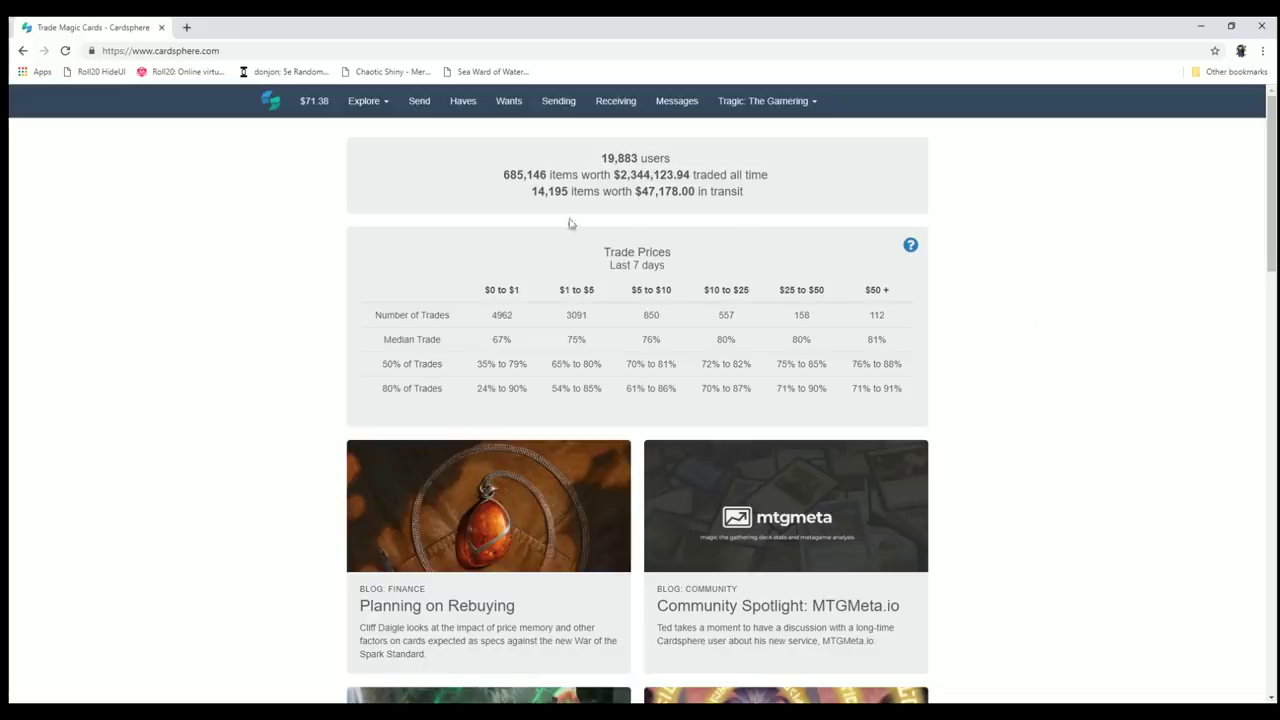
# Open the wants list and sort it by status with active wants first to examine the wanted cards.
pyautogui.click(516, 104)
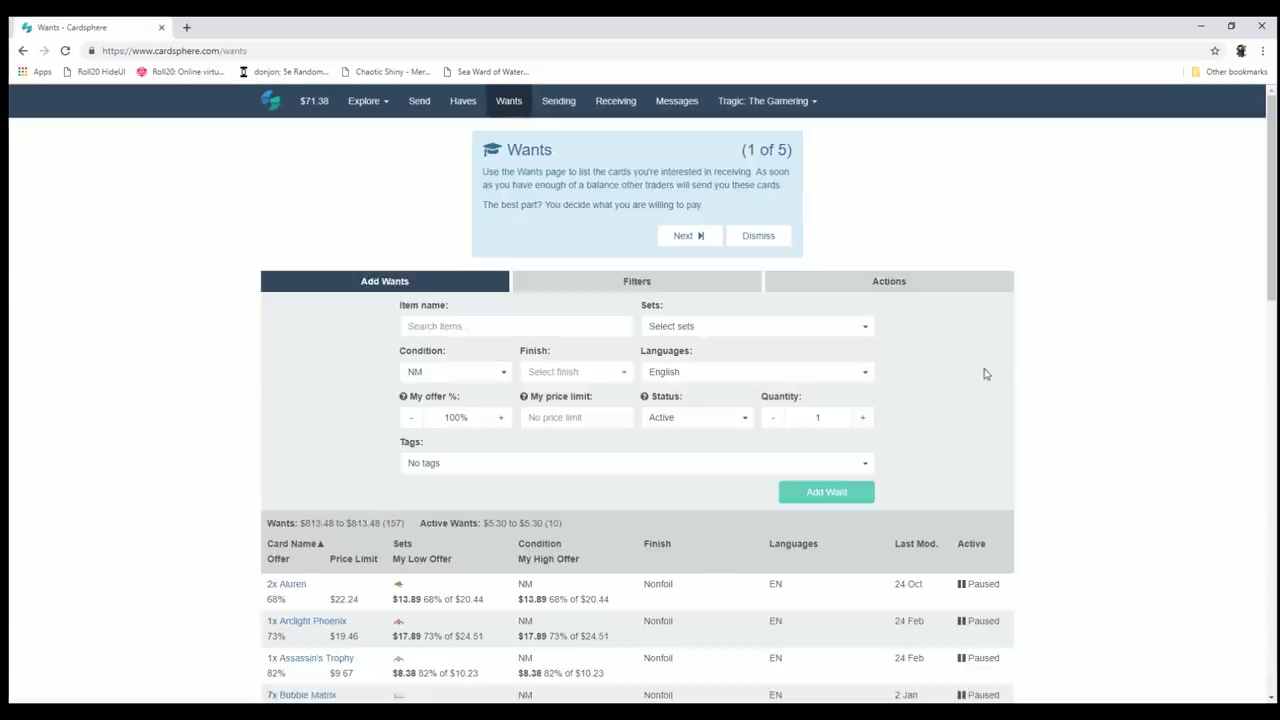
pyautogui.scroll(-3, 1000, 370)
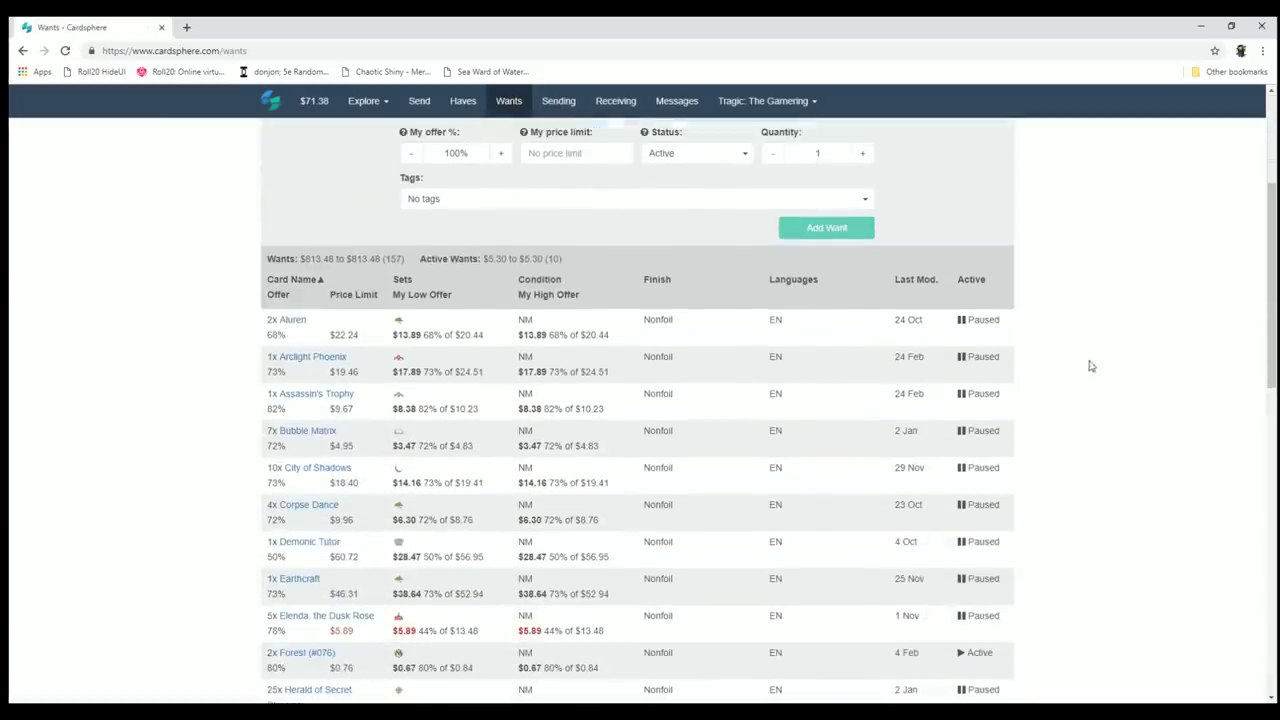
pyautogui.click(978, 280)
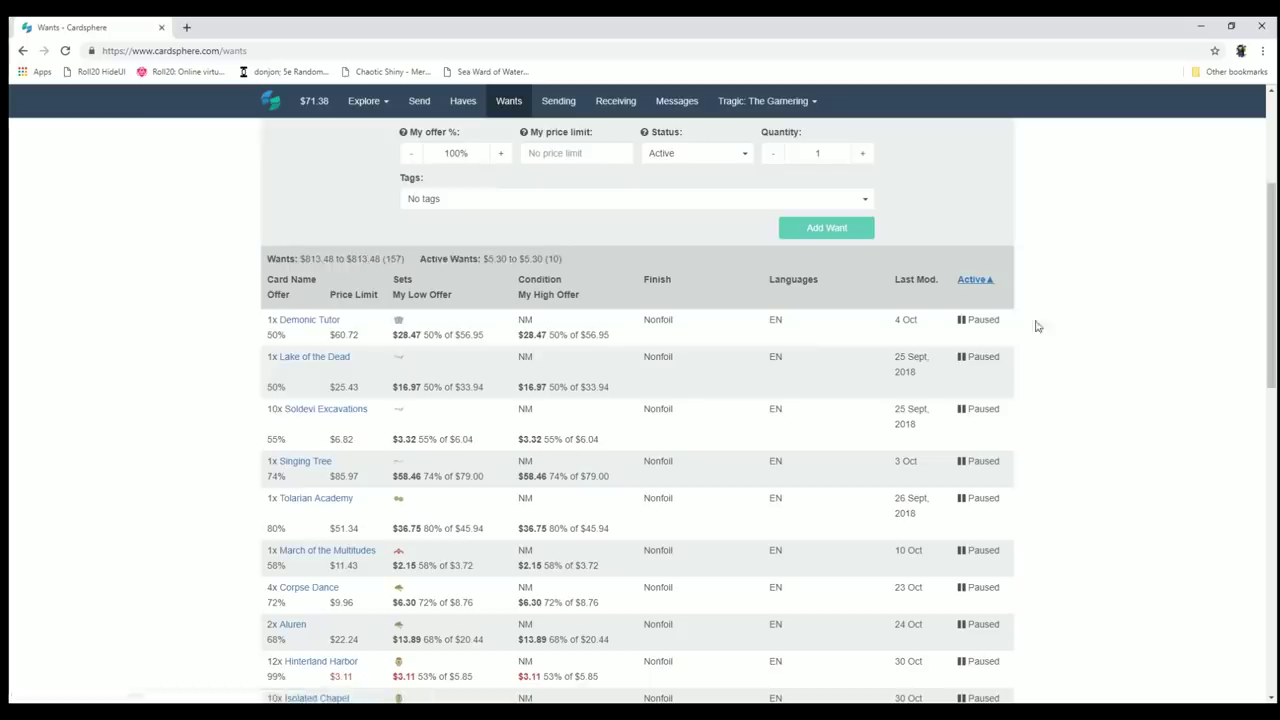
pyautogui.click(976, 280)
pyautogui.scroll(-1, 850, 370)
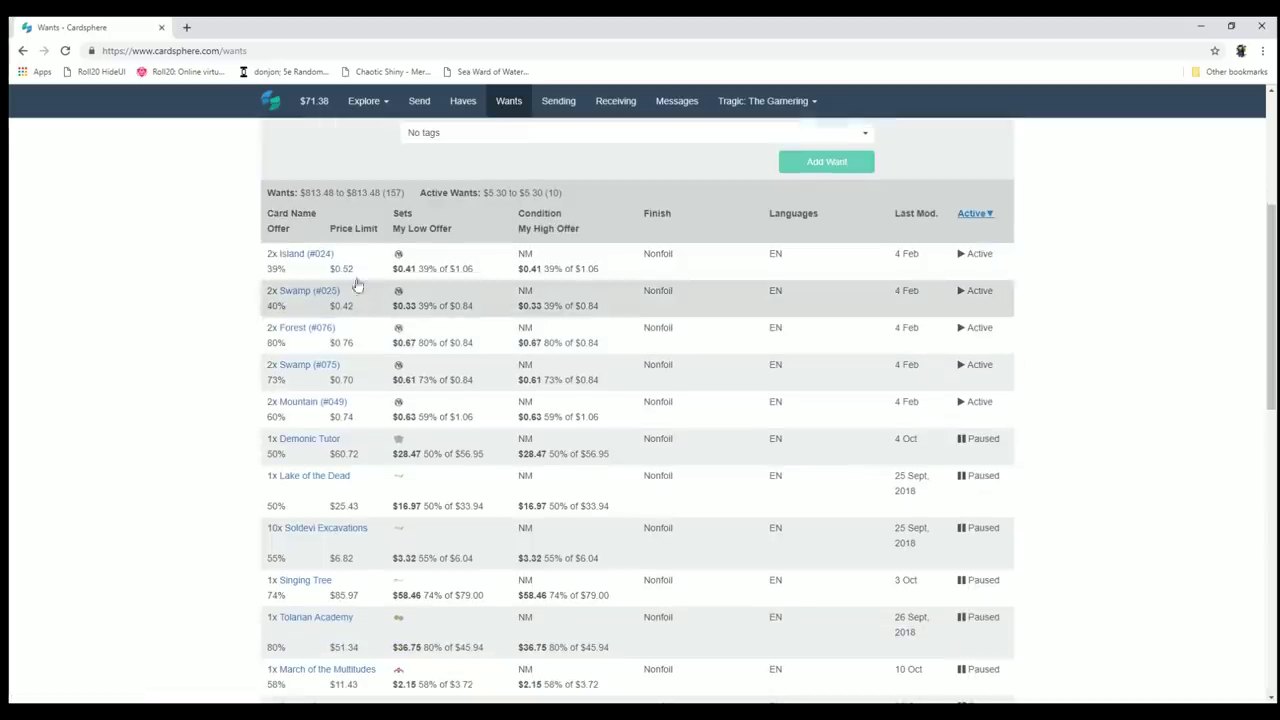
pyautogui.moveTo(312, 259)
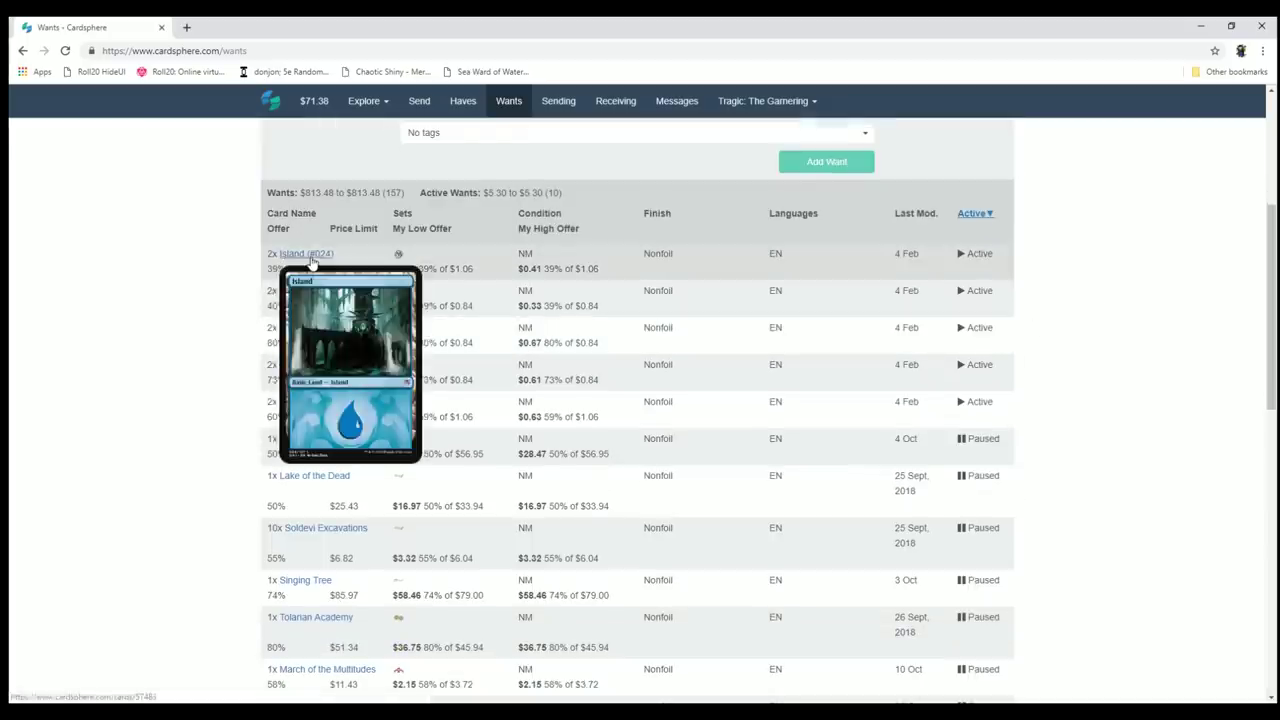
pyautogui.moveTo(312, 297)
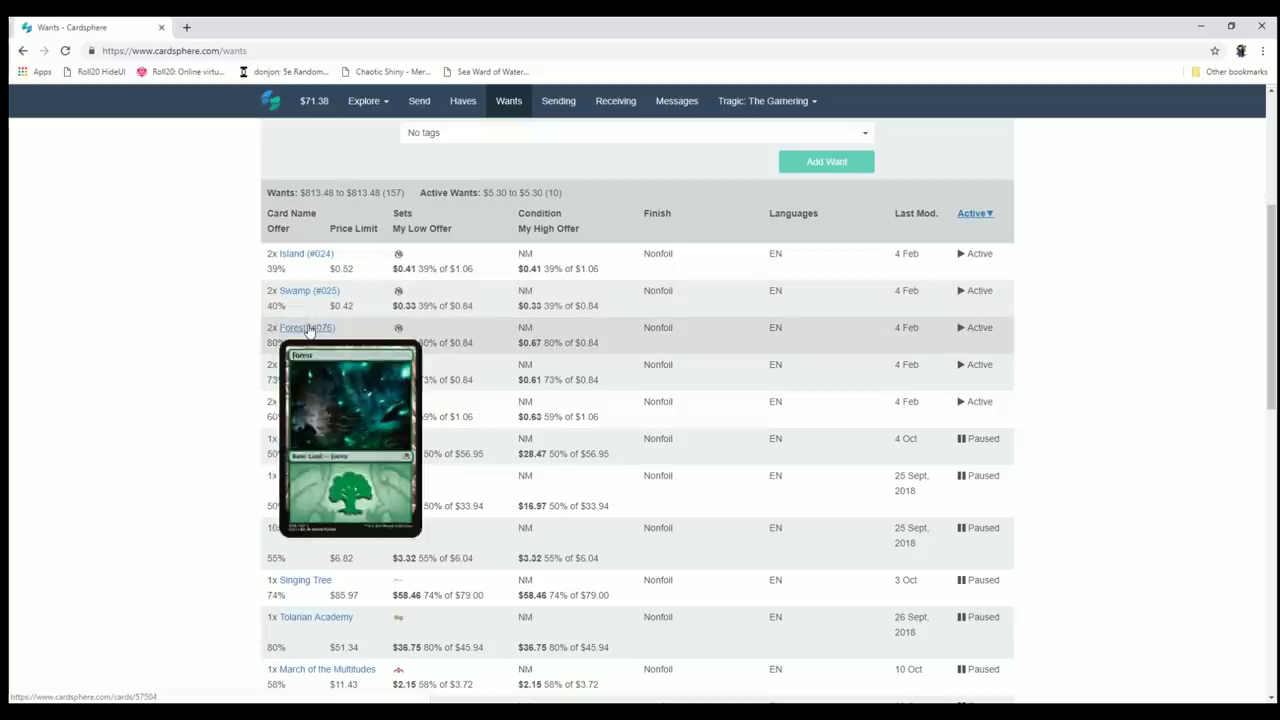
pyautogui.moveTo(303, 366)
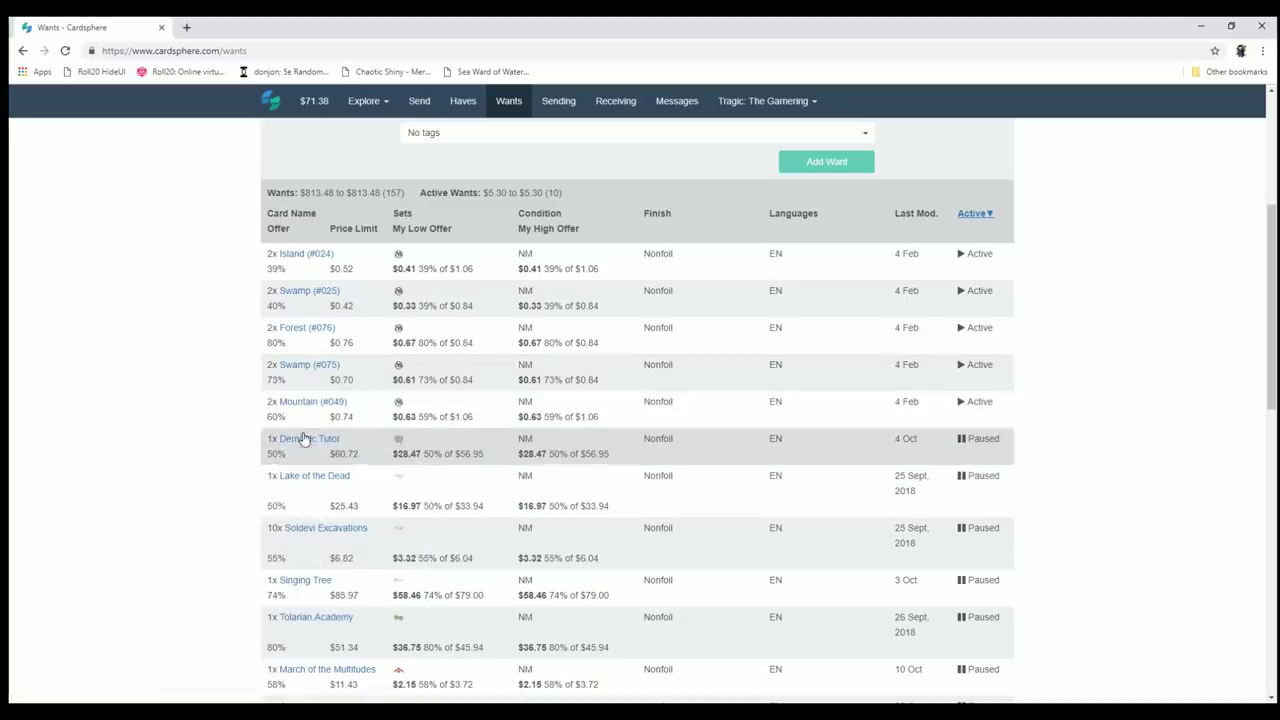
pyautogui.moveTo(300, 441)
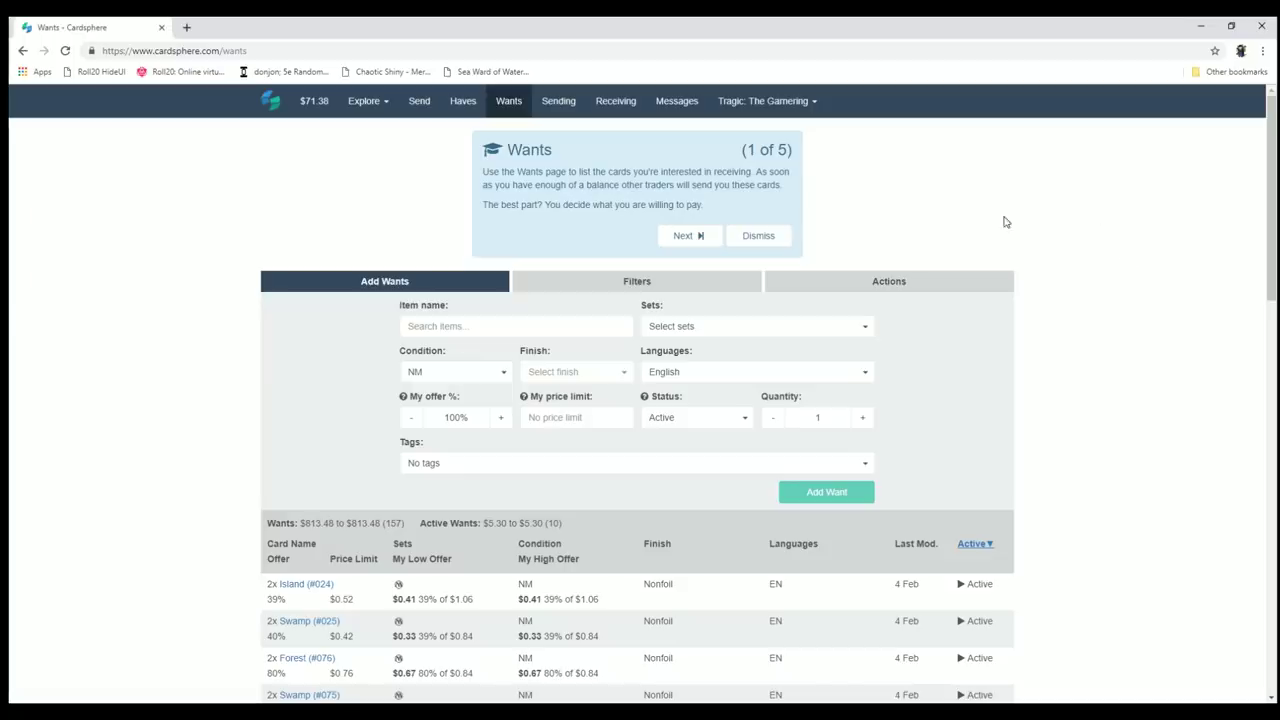
# Import the TCGplayer.csv file into the haves list, keeping the default options for missing data.
pyautogui.click(464, 104)
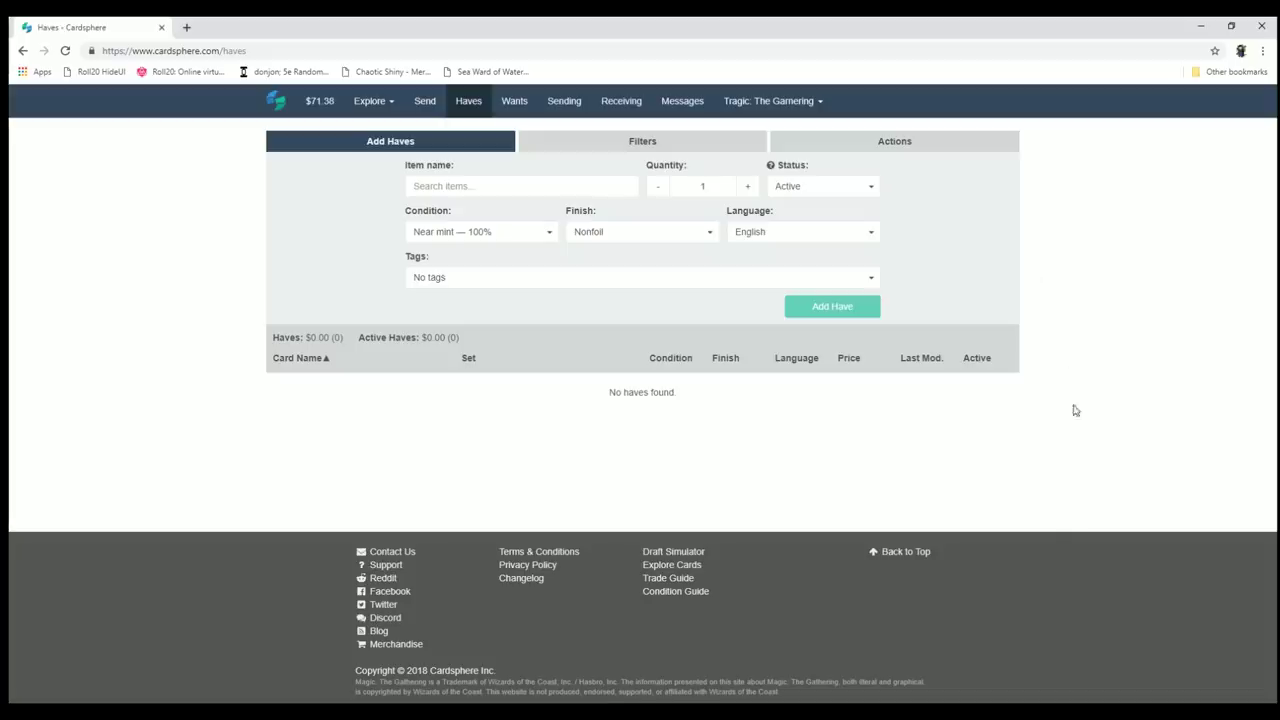
pyautogui.click(892, 148)
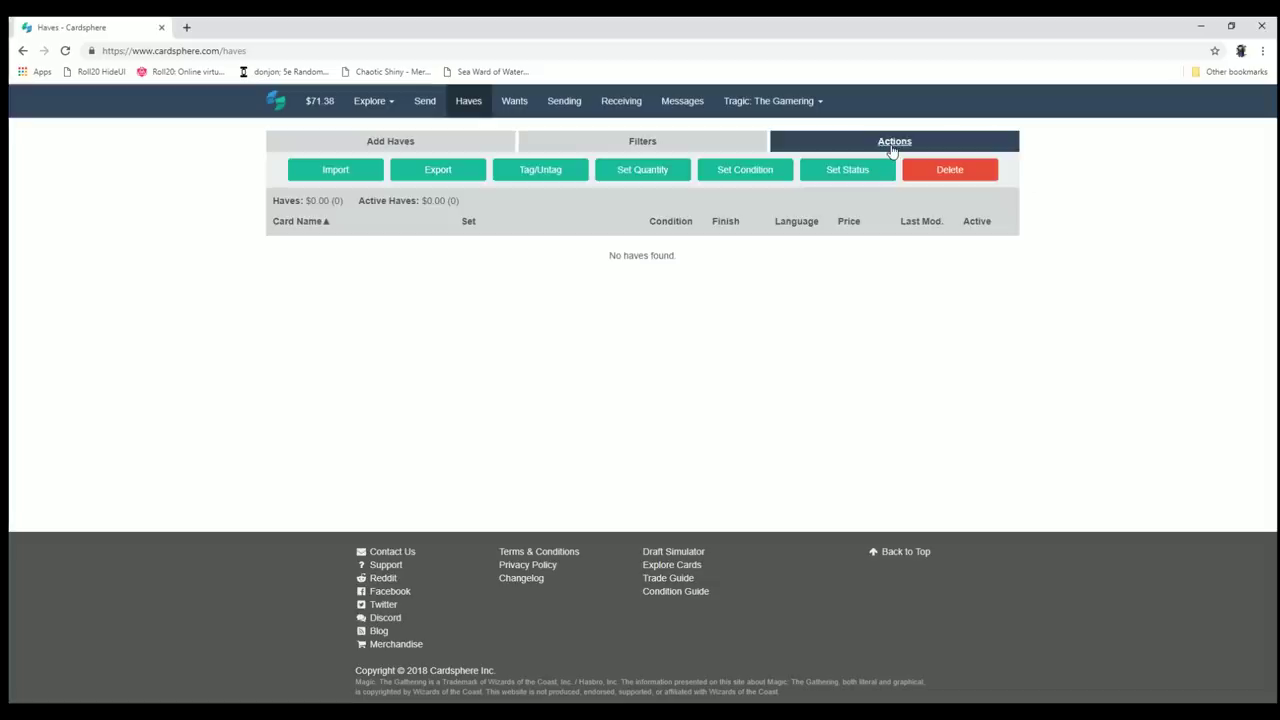
pyautogui.click(336, 170)
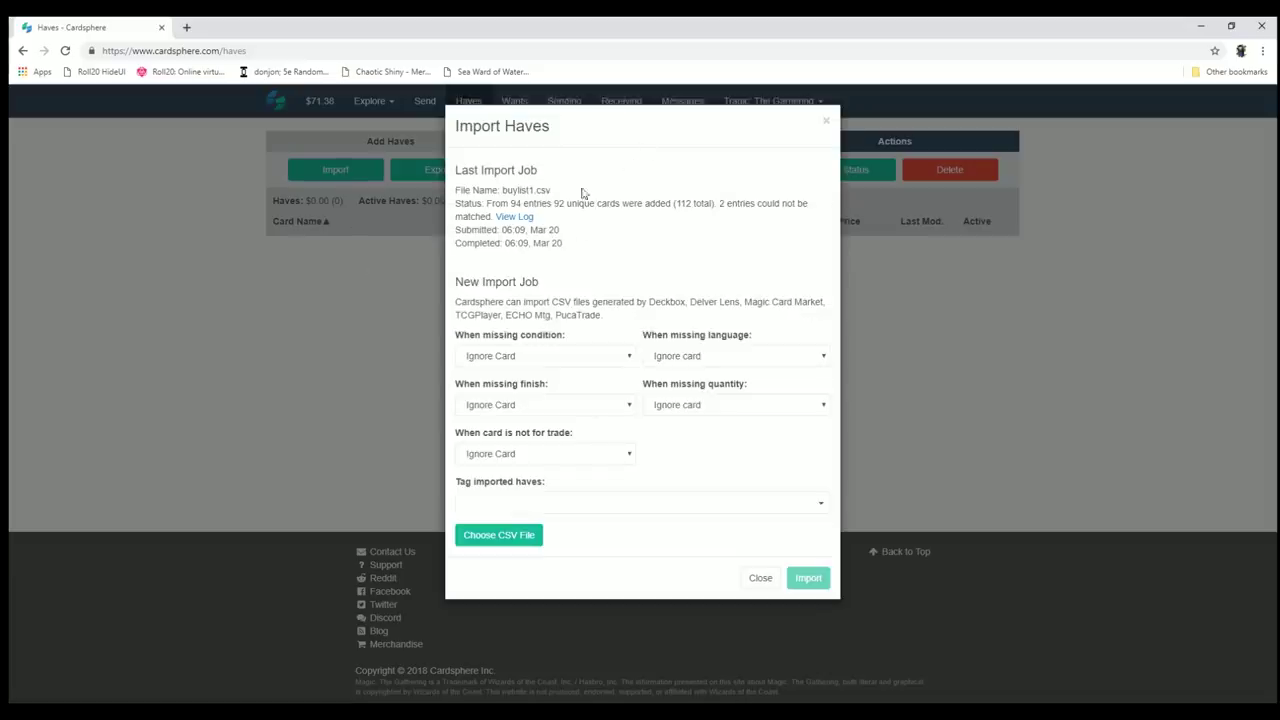
pyautogui.click(513, 540)
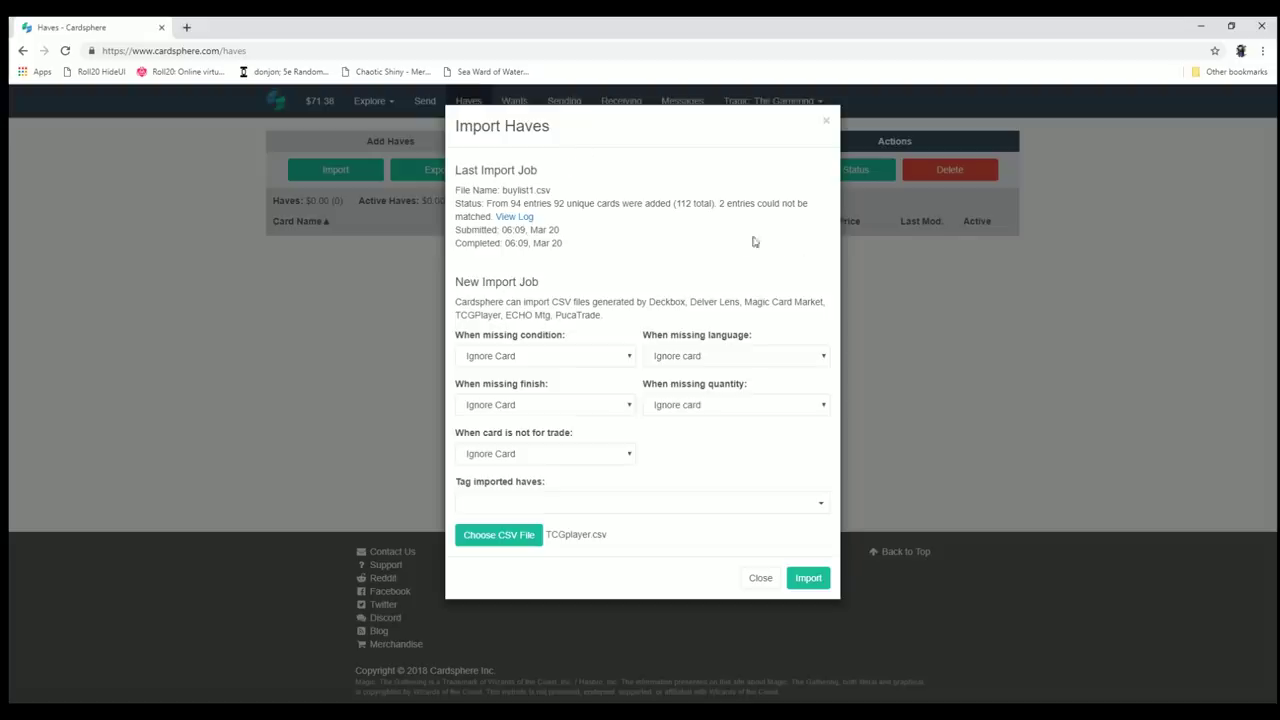
pyautogui.click(804, 578)
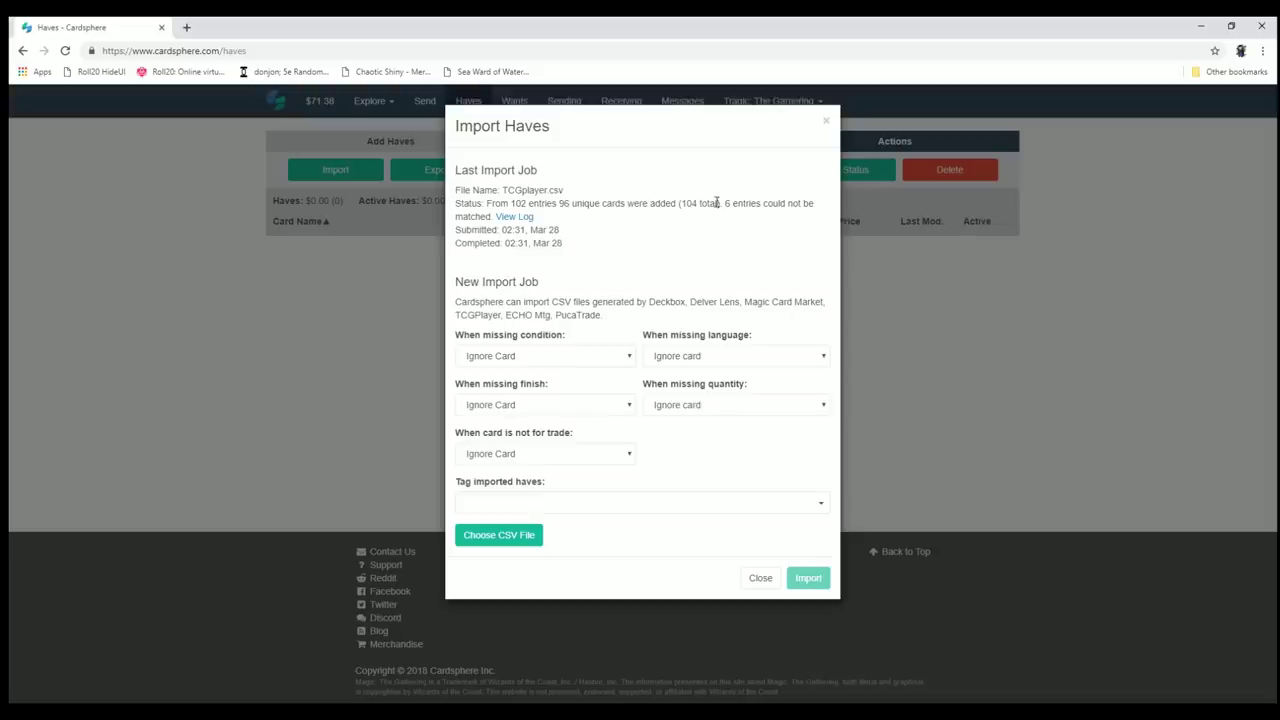
# Open the log of the last import in a separate browser tab and review the entries that could not be matched.
pyautogui.rightClick(516, 223)
pyautogui.click(560, 231)
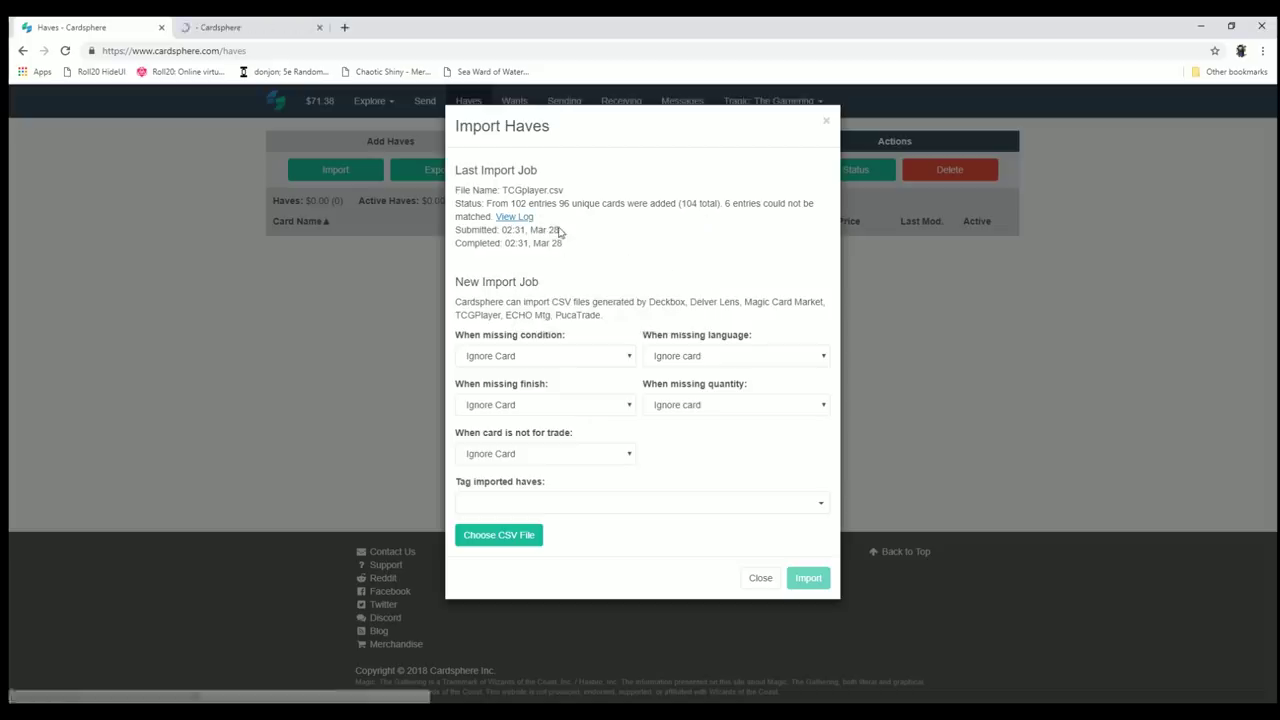
pyautogui.click(236, 29)
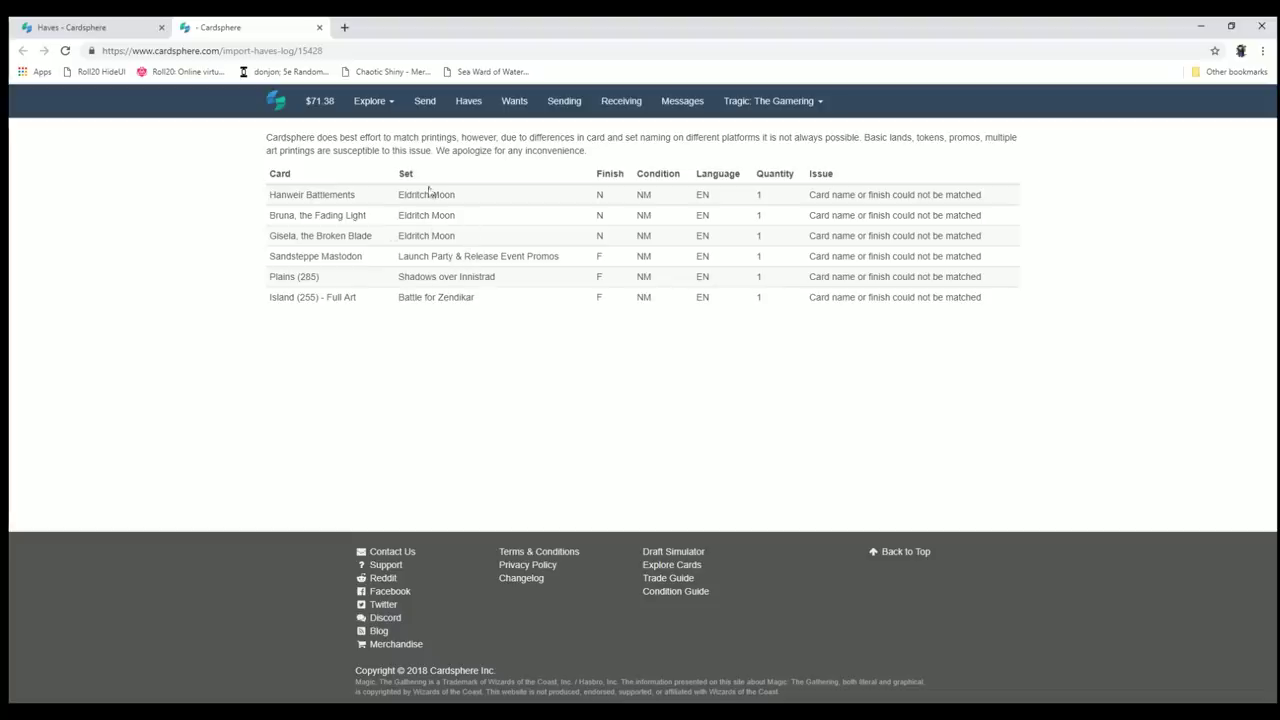
# Return to the haves page, close the import dialog and reload the page to look over the imported cards.
pyautogui.click(43, 28)
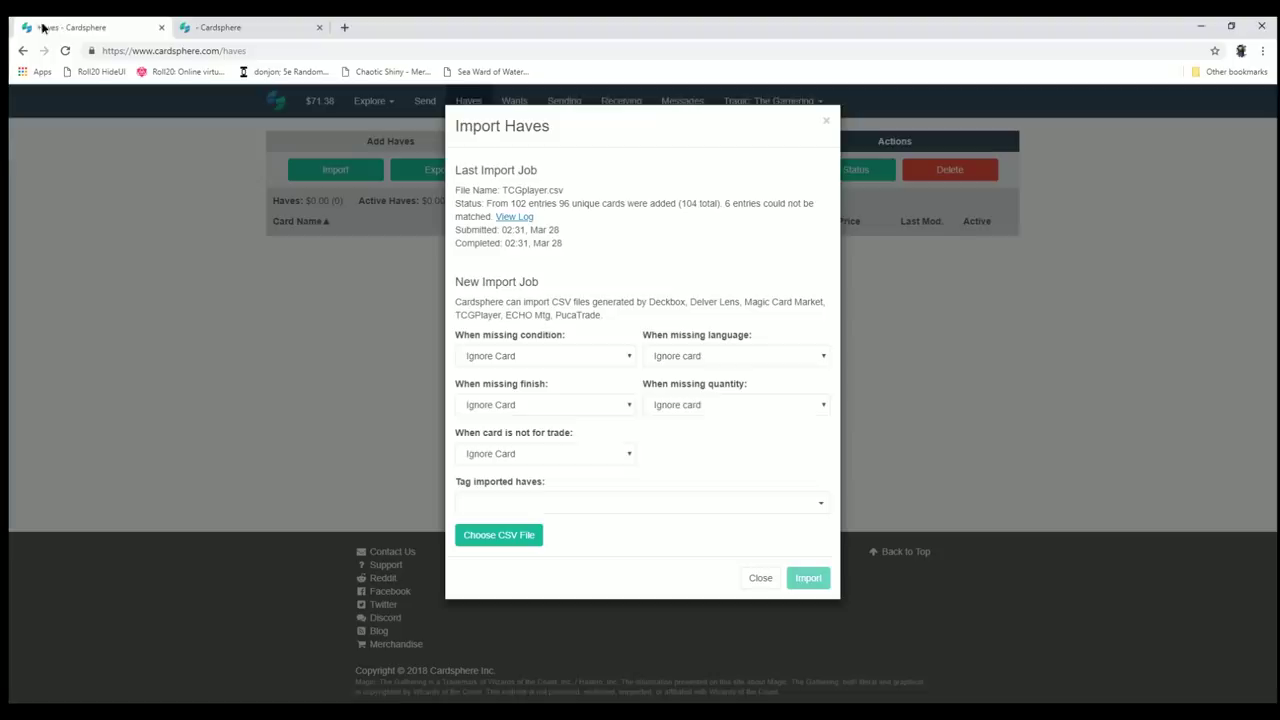
pyautogui.click(760, 578)
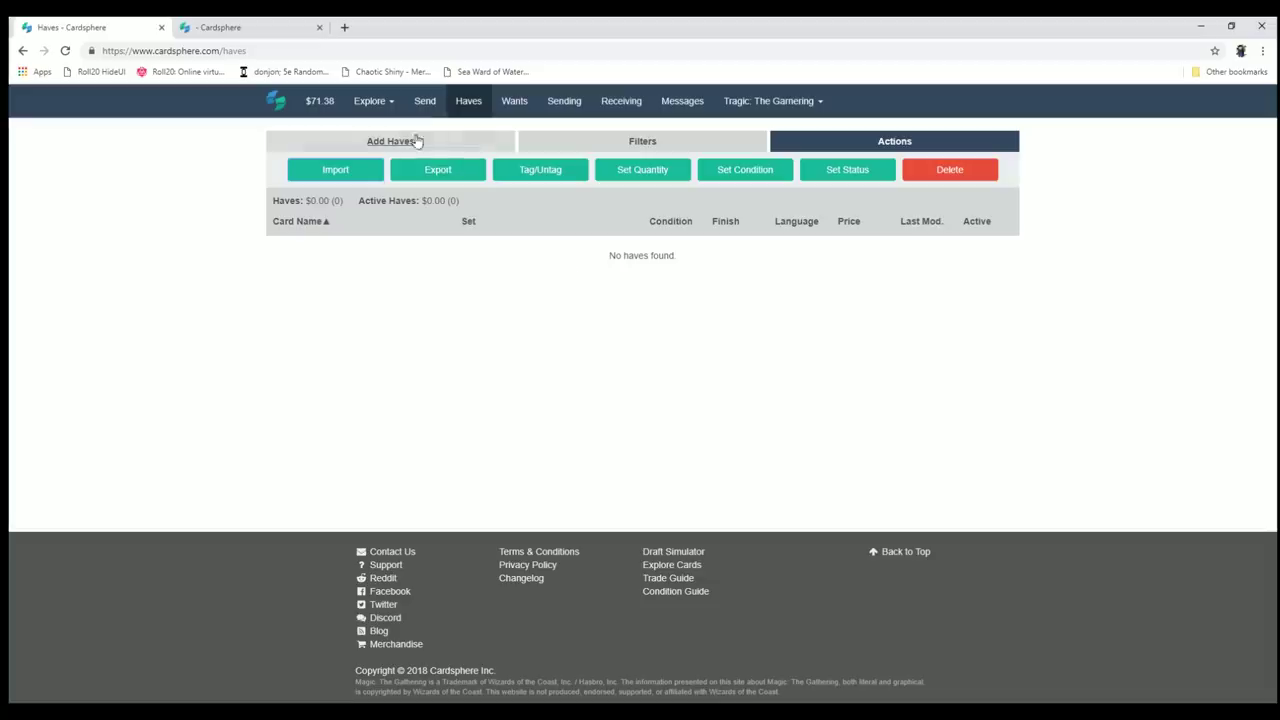
pyautogui.click(409, 141)
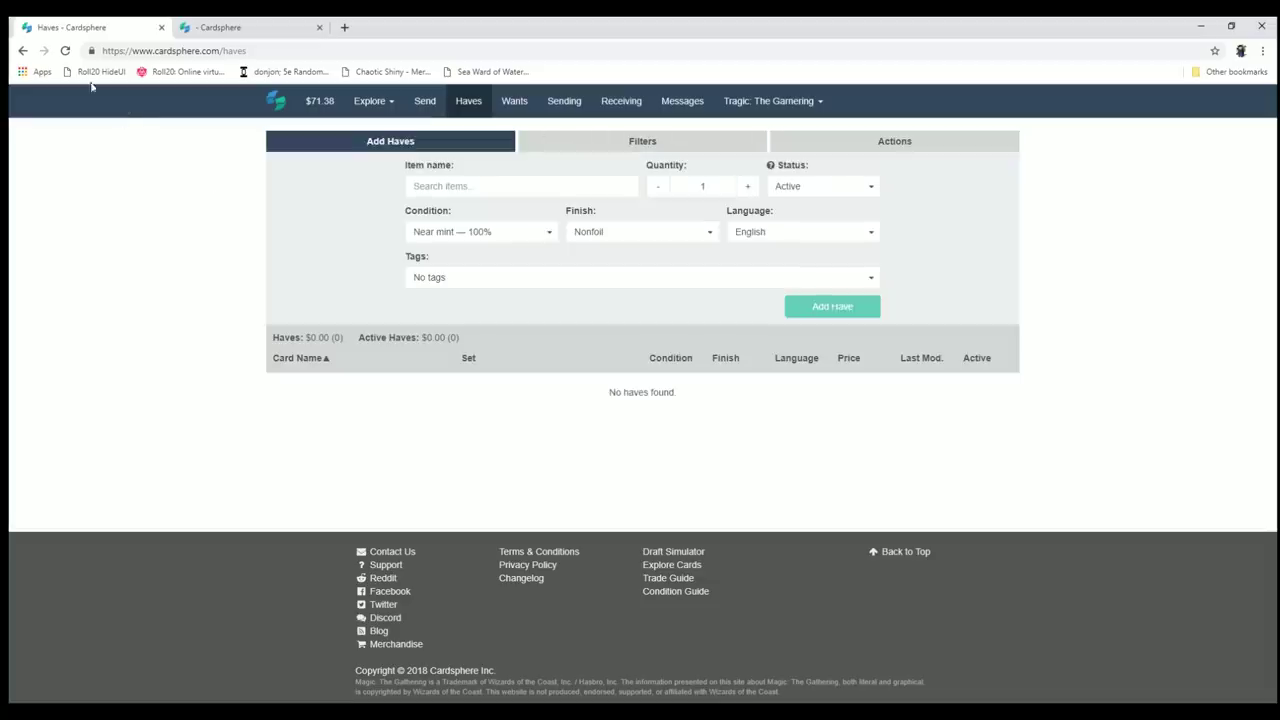
pyautogui.click(65, 50)
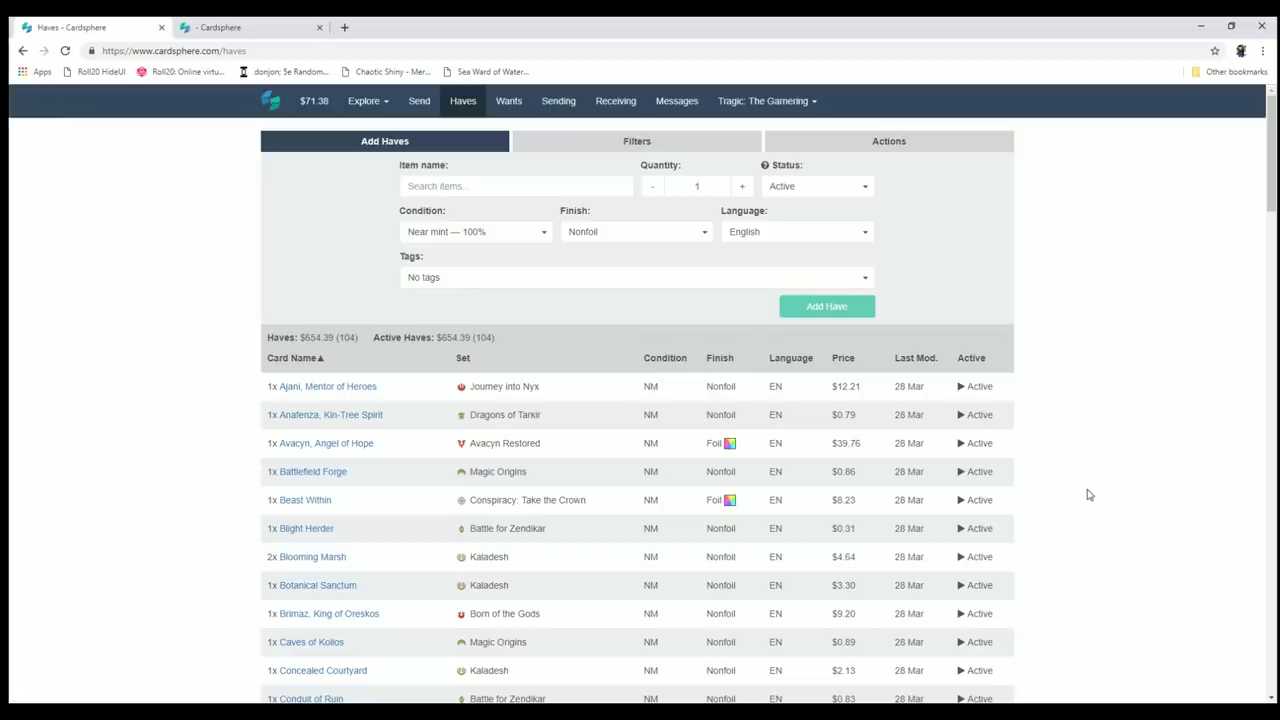
pyautogui.scroll(-2, 1118, 448)
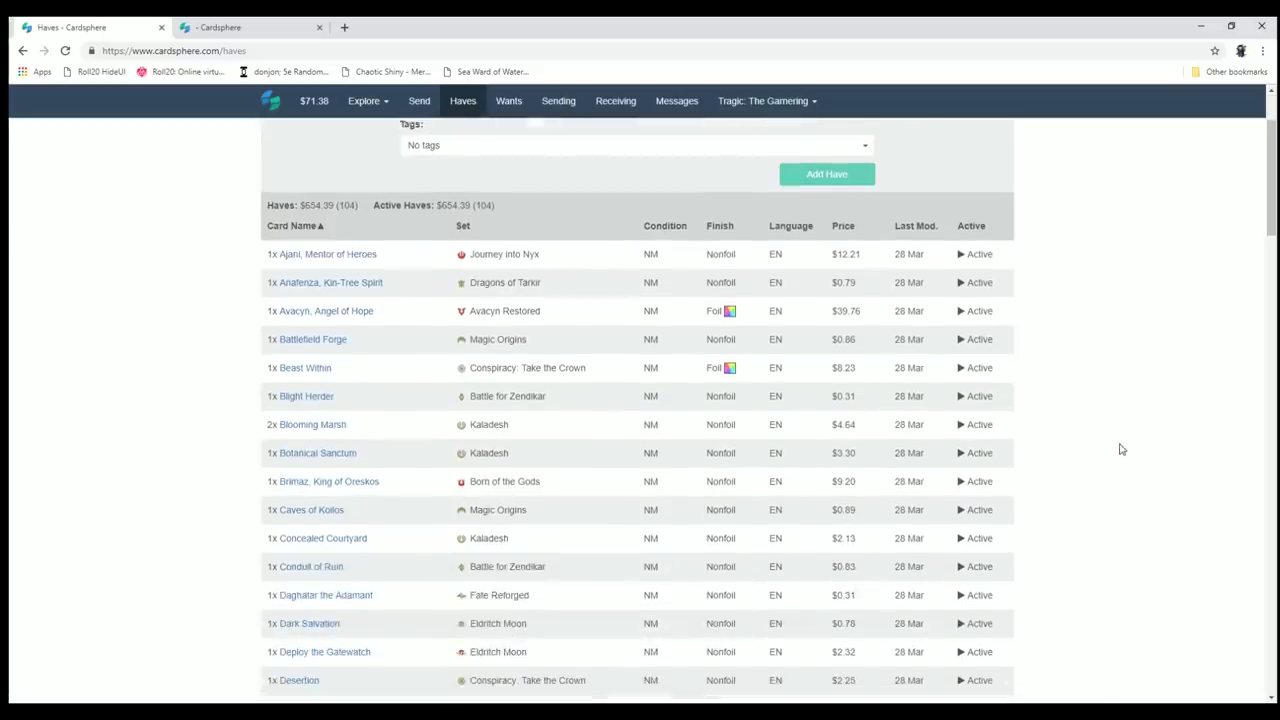
pyautogui.scroll(2, 1109, 430)
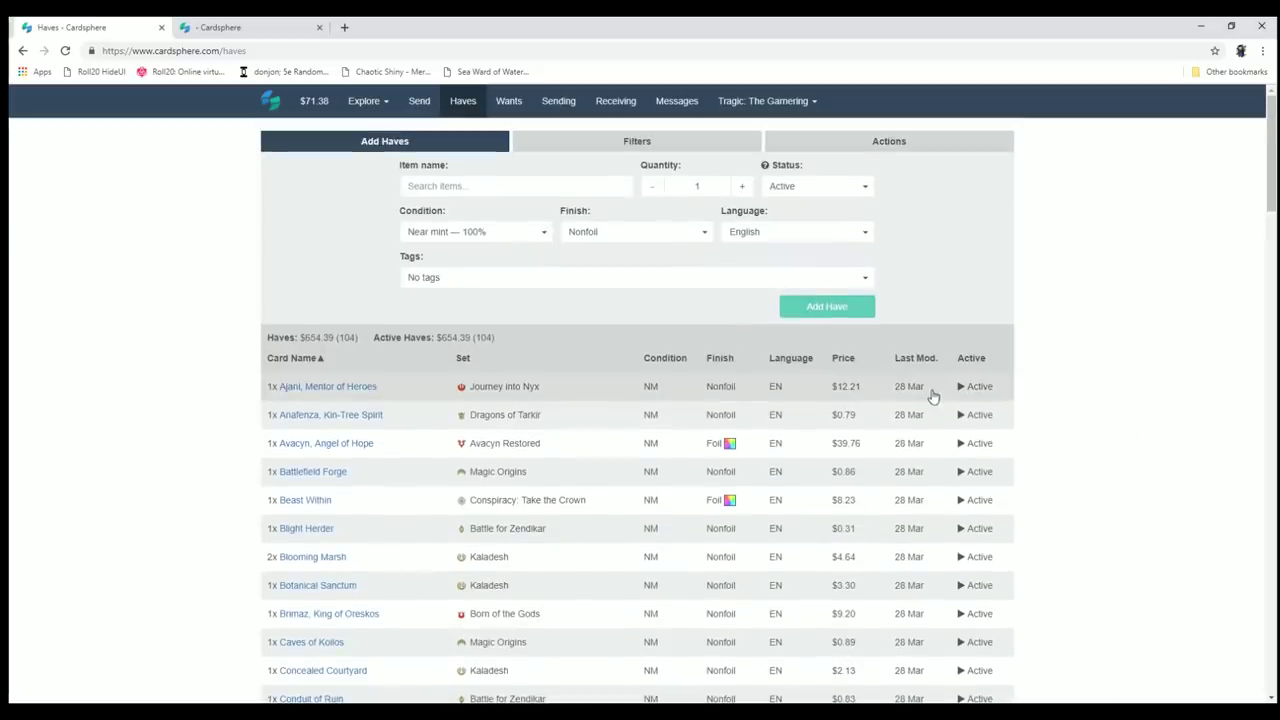
# View the detail page of the card Ajani, Mentor of Heroes and return to the haves list.
pyautogui.moveTo(368, 396)
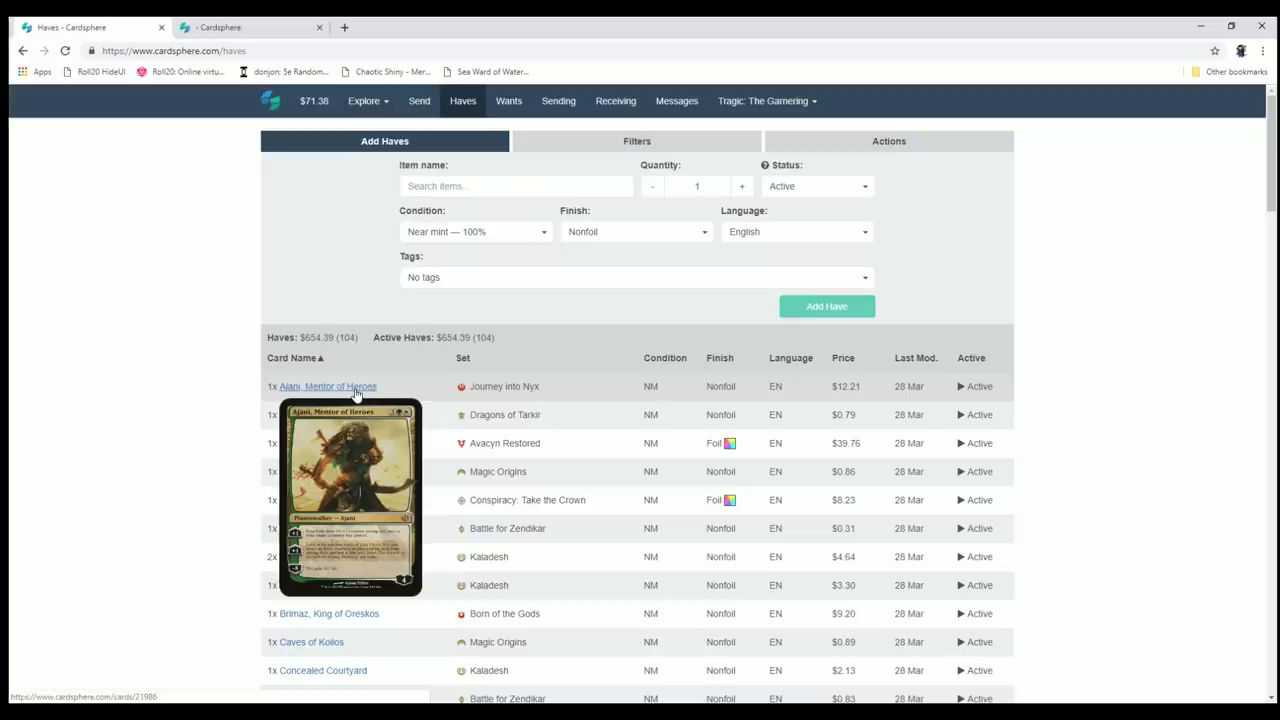
pyautogui.click(356, 390)
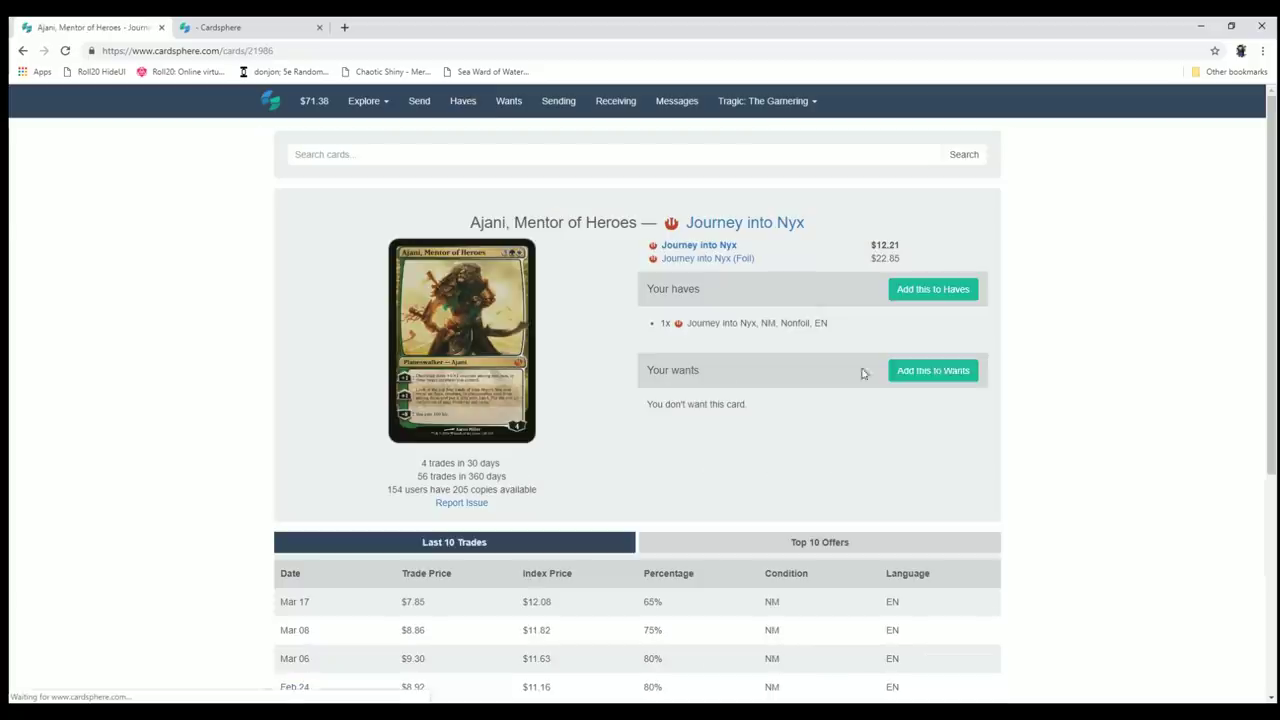
pyautogui.click(22, 50)
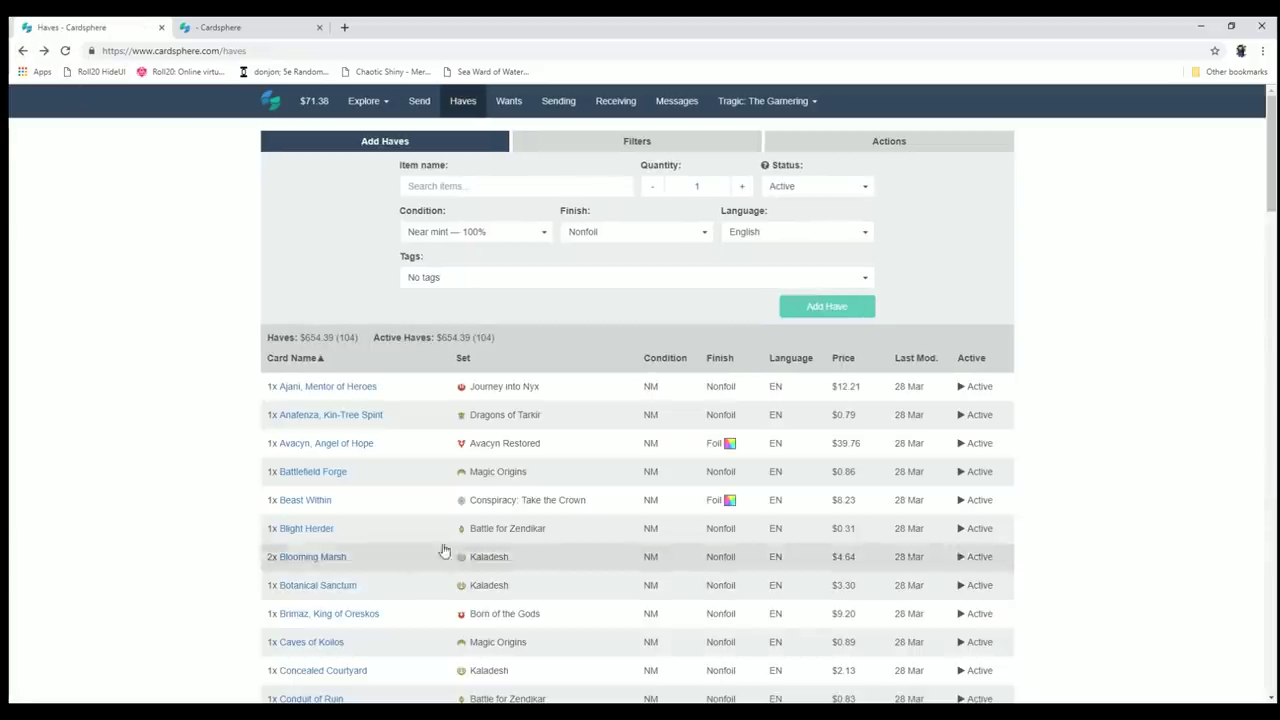
# Find Liliana, the Last Hope from Eldritch Moon in the haves list and open its card detail page.
pyautogui.scroll(-10, 454, 534)
pyautogui.scroll(-12, 460, 530)
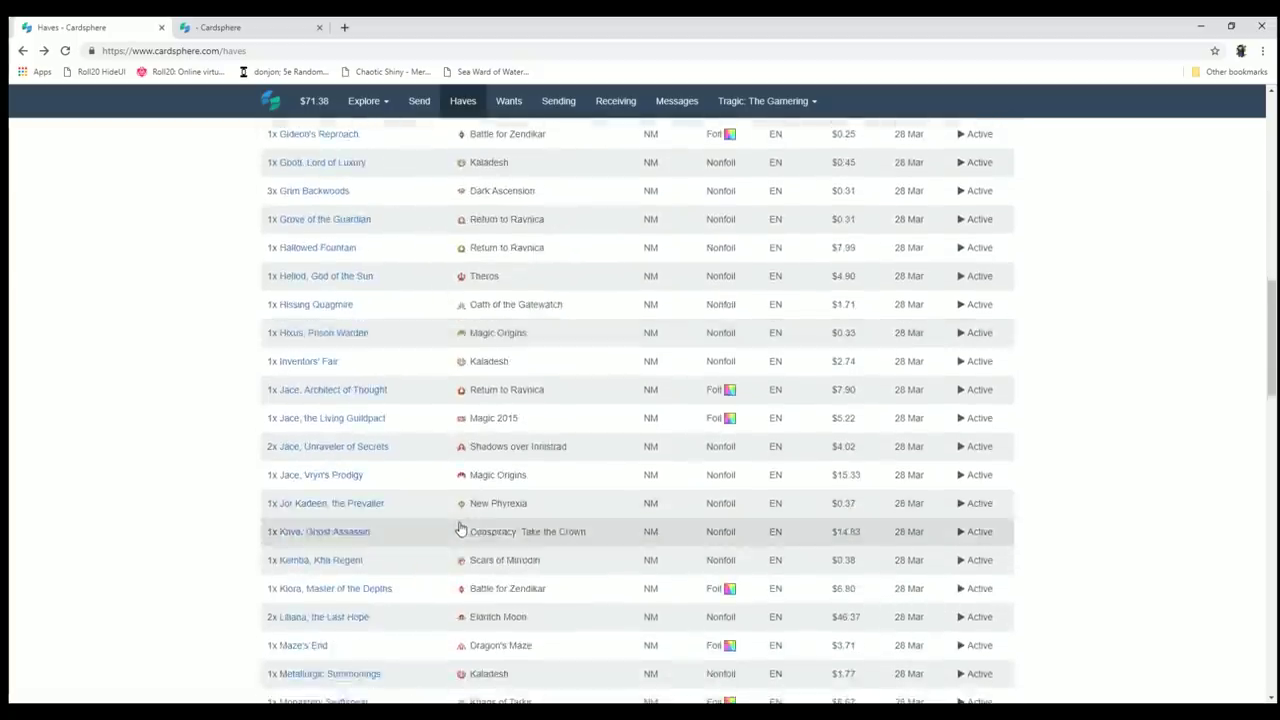
pyautogui.scroll(3, 440, 500)
pyautogui.scroll(-1, 402, 450)
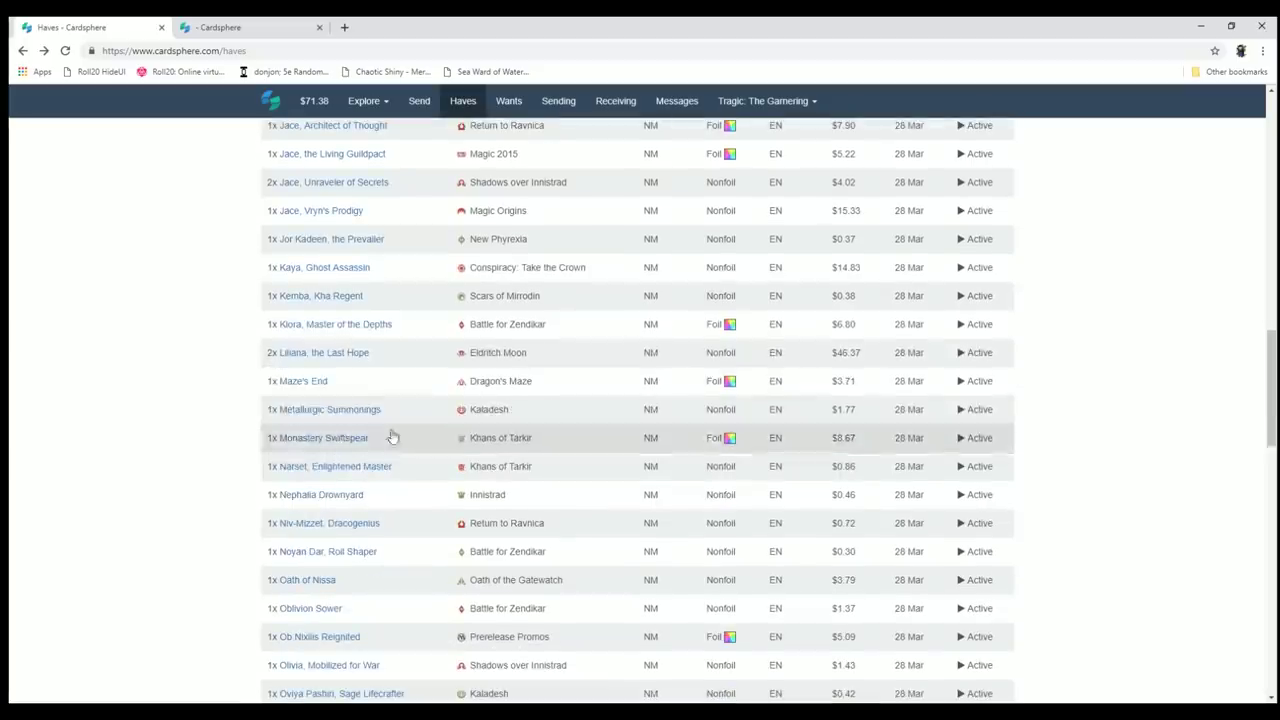
pyautogui.click(340, 352)
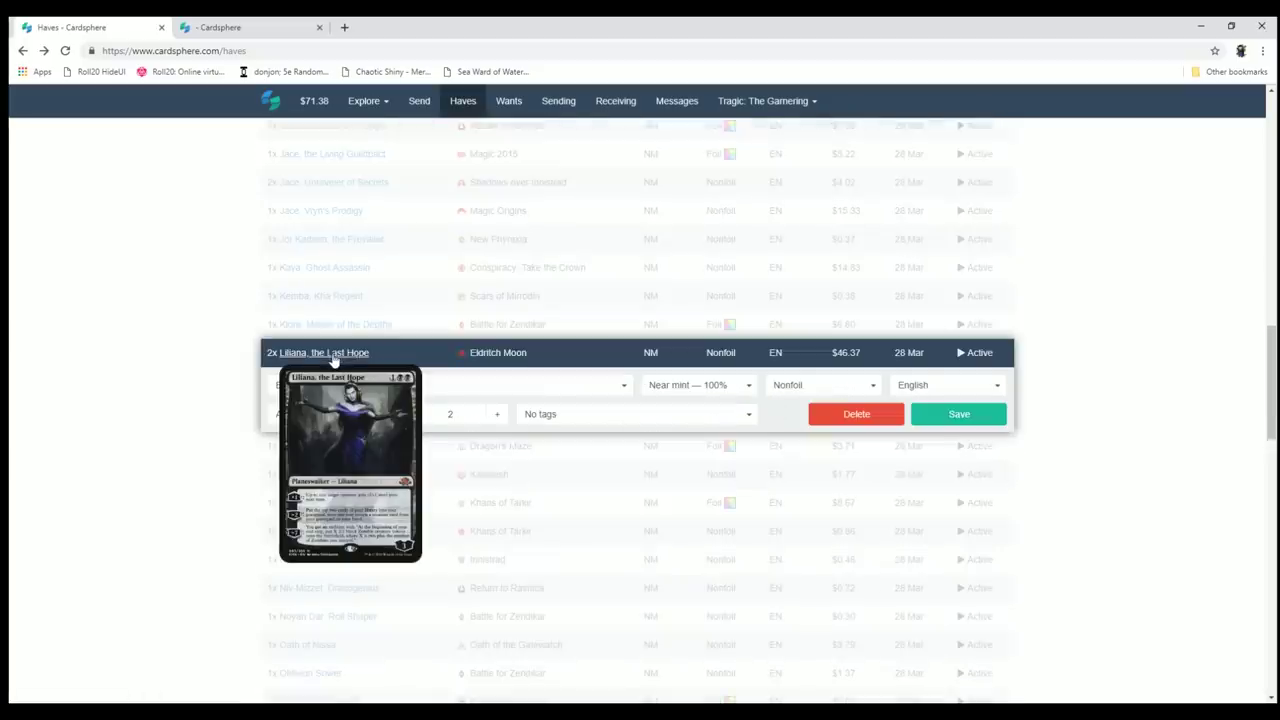
pyautogui.click(331, 357)
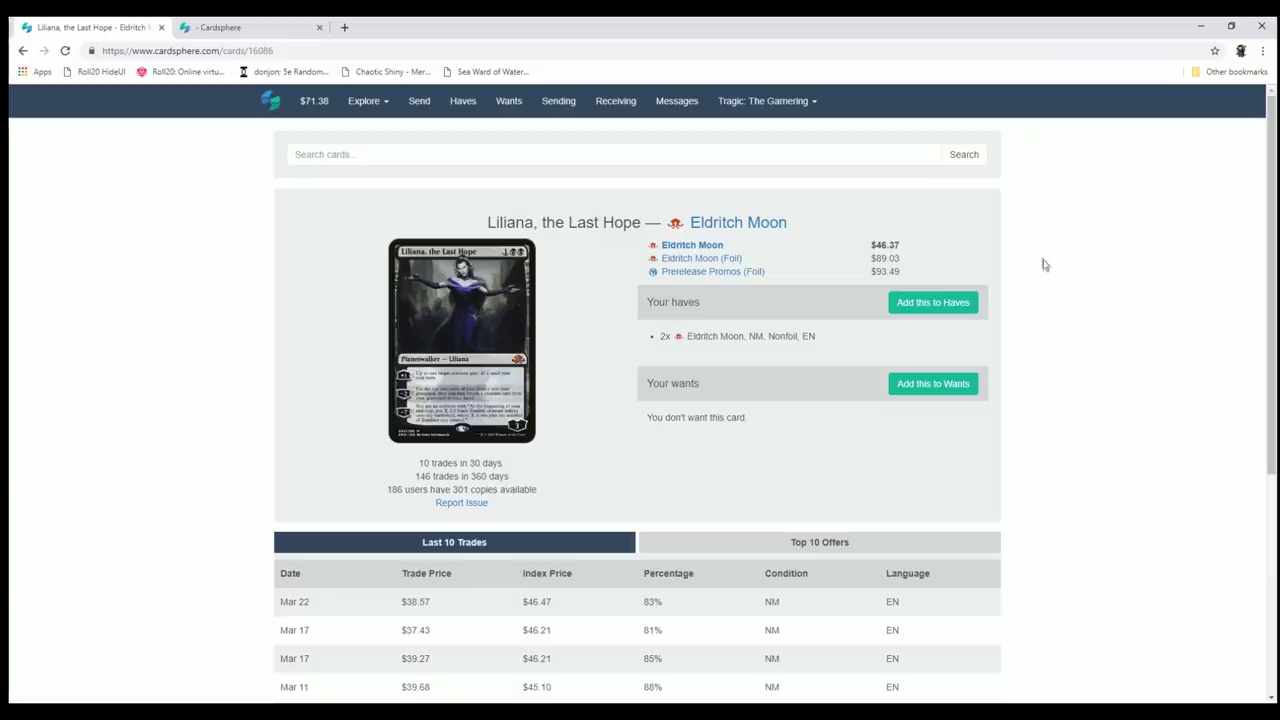
# Examine the last ten trades of Liliana, the Last Hope, comparing trade prices and percentages with the card's index price.
pyautogui.scroll(-2, 1124, 361)
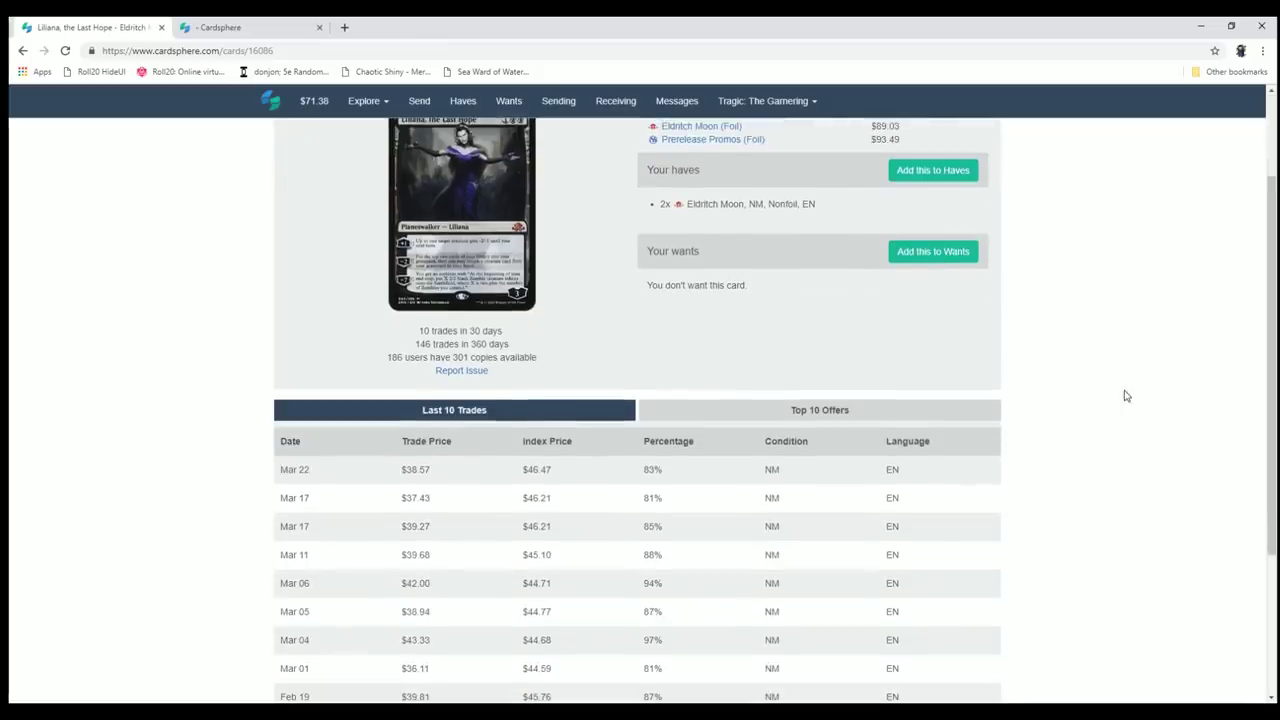
pyautogui.scroll(2, 1114, 397)
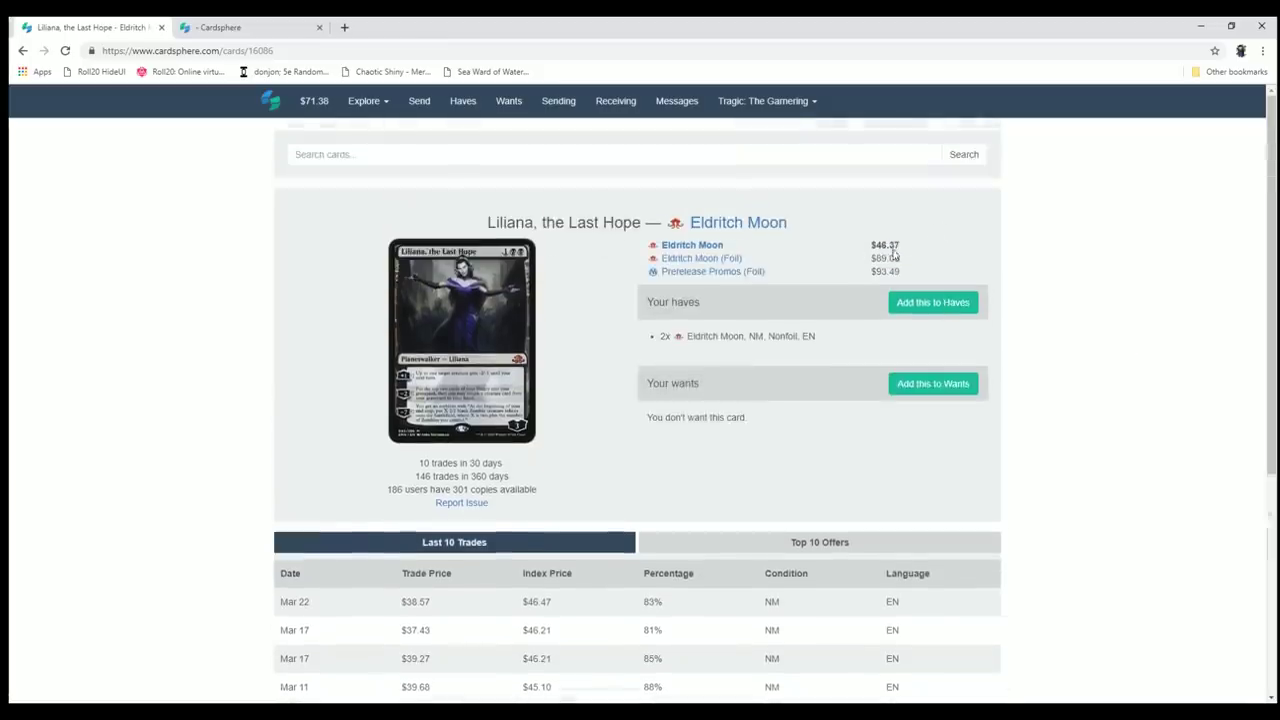
pyautogui.scroll(-3, 1091, 380)
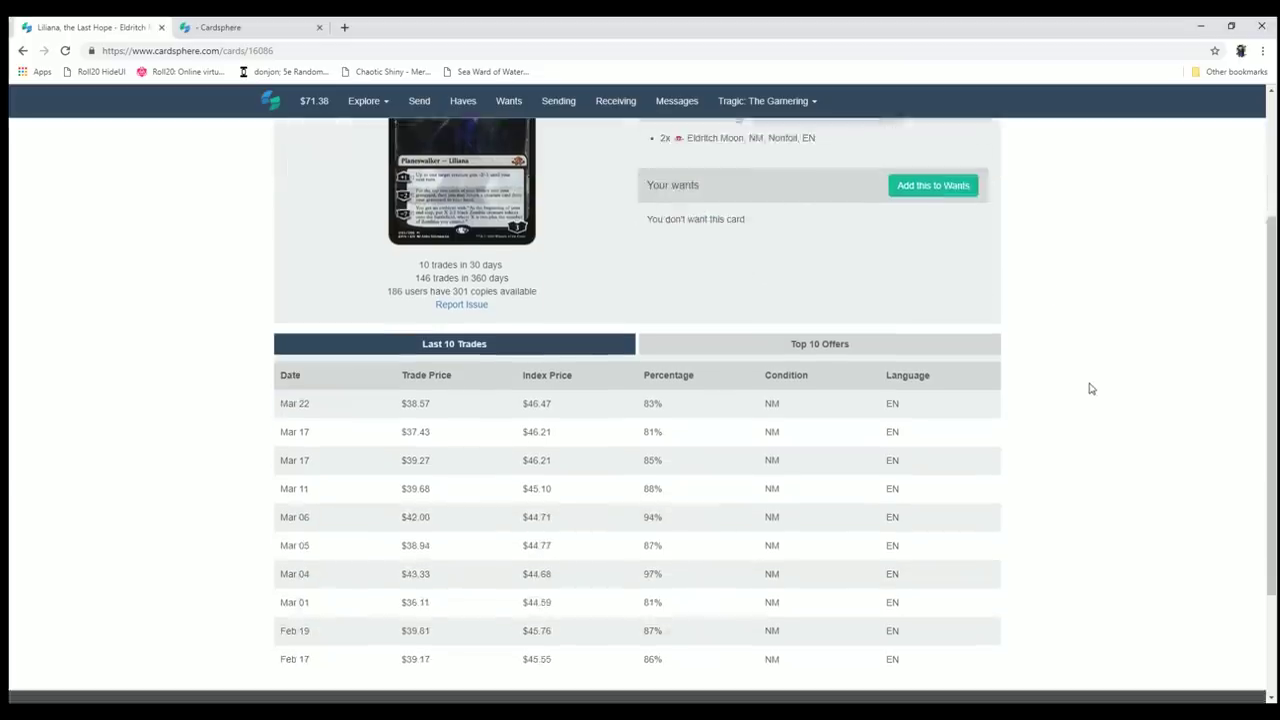
pyautogui.scroll(-1, 1095, 397)
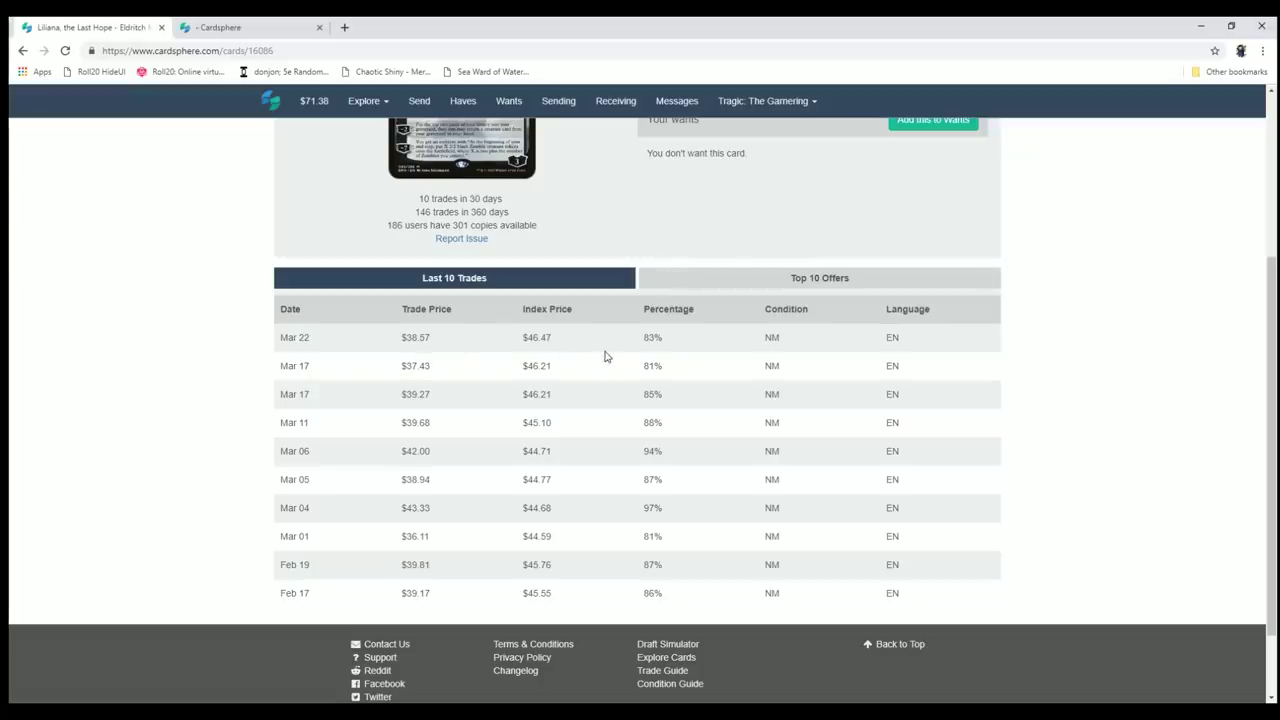
pyautogui.scroll(2, 655, 338)
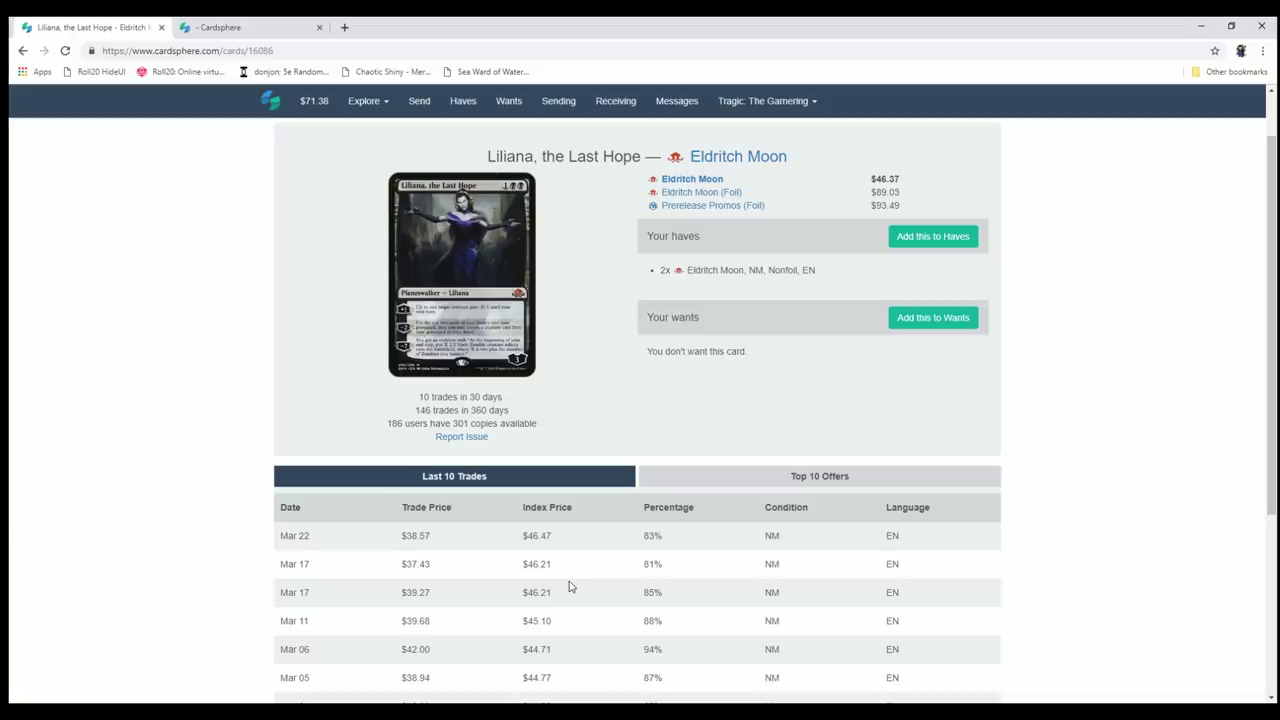
pyautogui.scroll(-3, 568, 592)
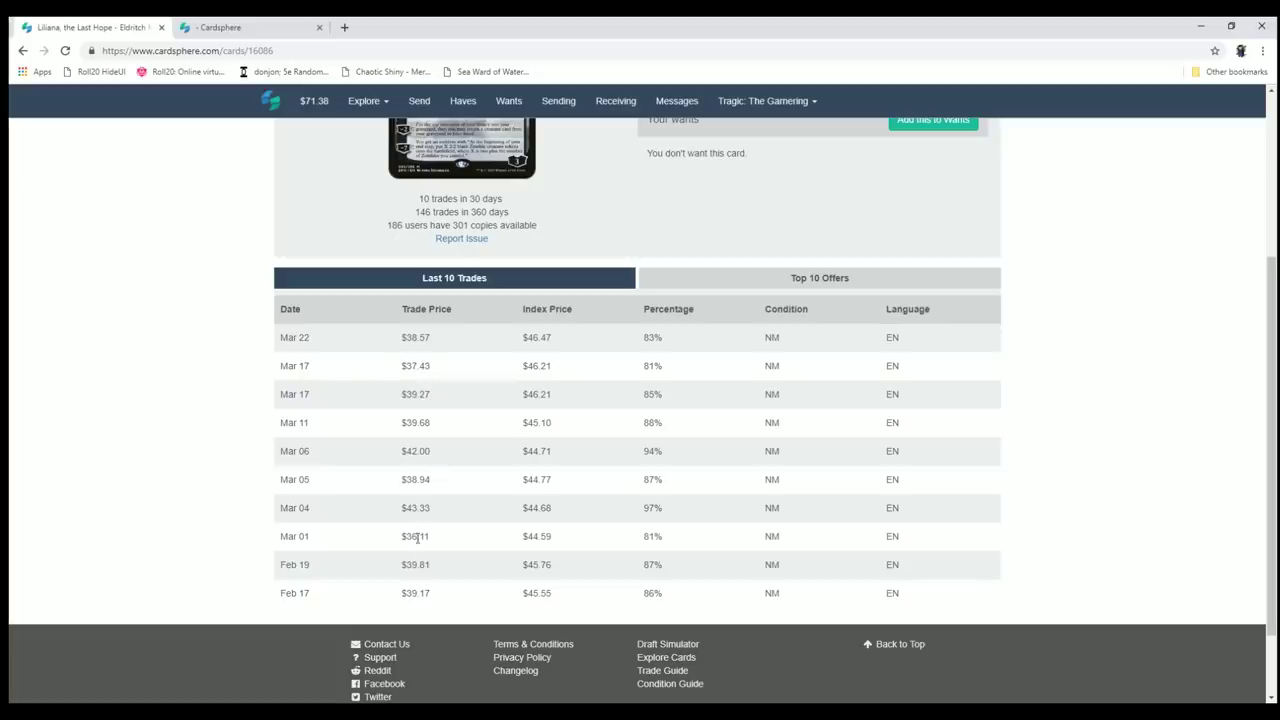
pyautogui.scroll(3, 450, 445)
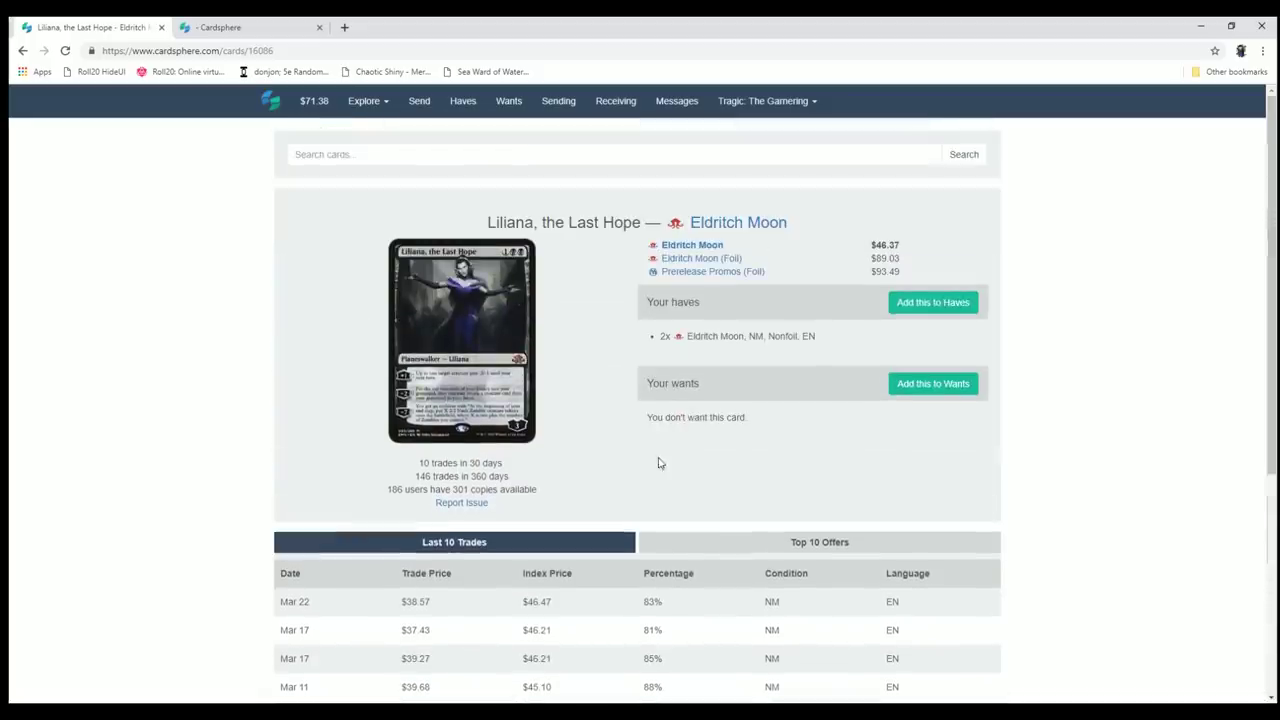
# Show the top ten offers for Liliana, the Last Hope and look through the ranked offer prices and percentages.
pyautogui.scroll(-1, 979, 482)
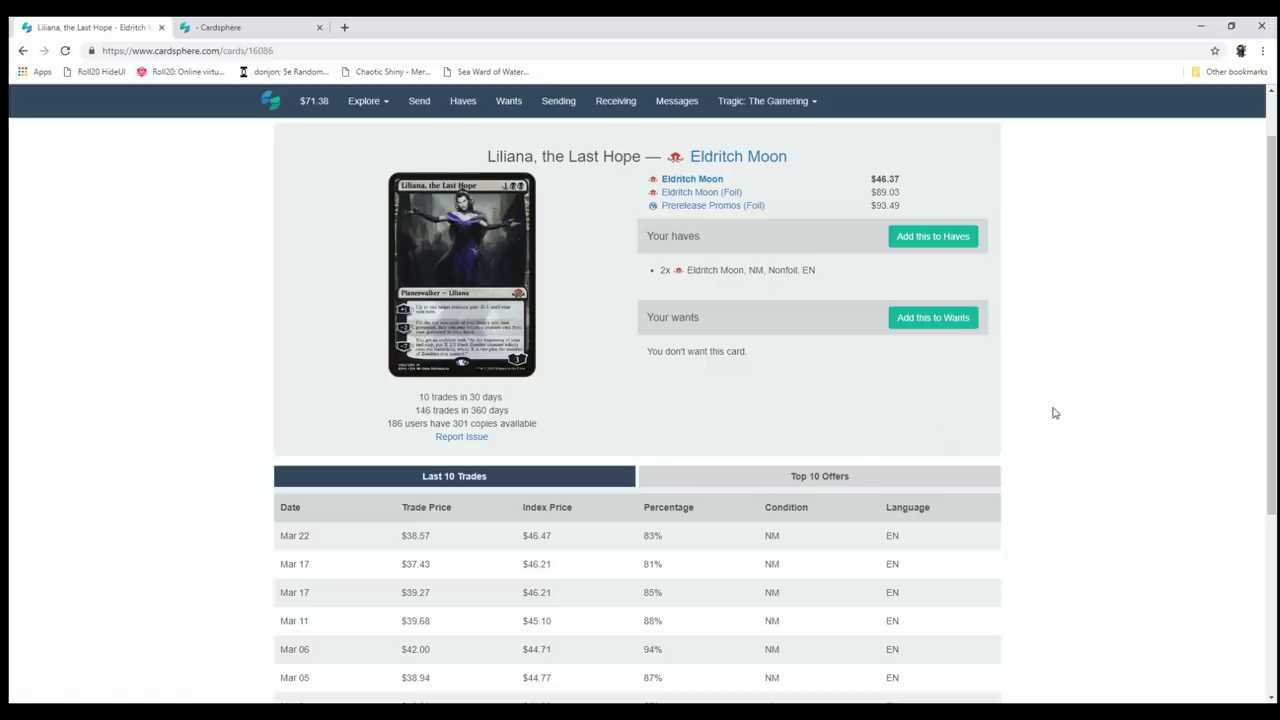
pyautogui.scroll(-1, 533, 495)
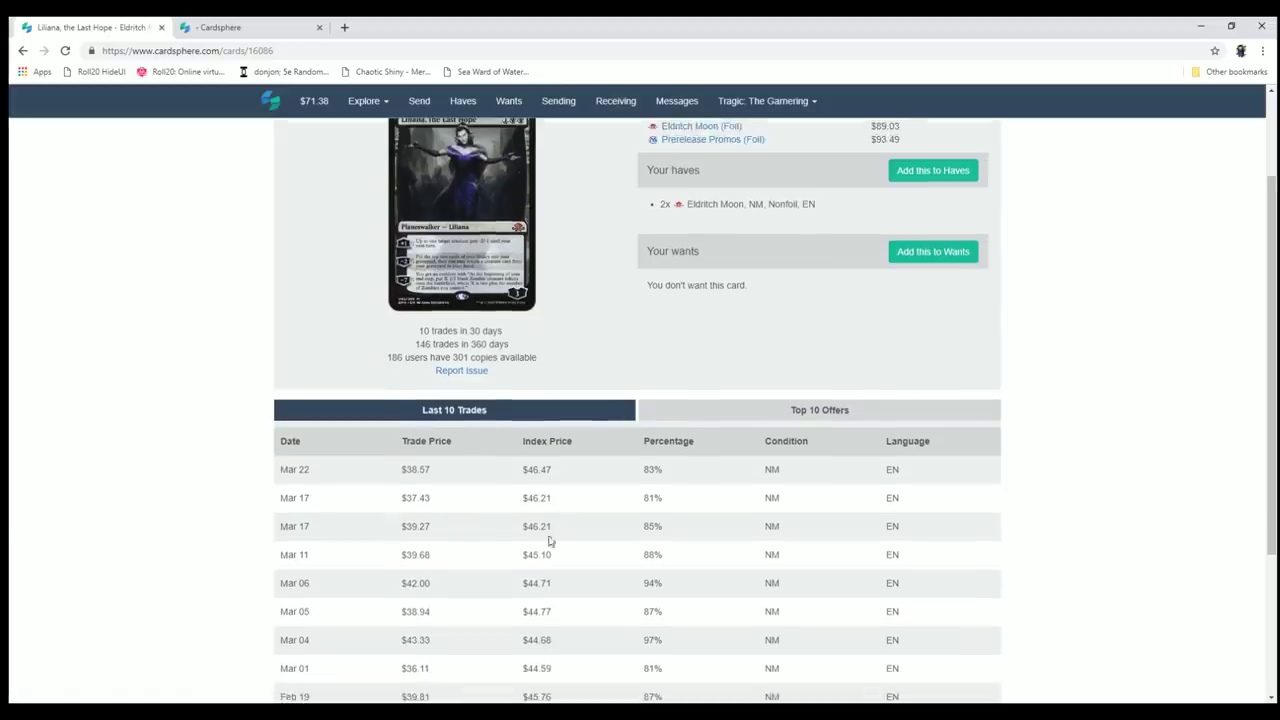
pyautogui.scroll(2, 1000, 450)
pyautogui.click(829, 543)
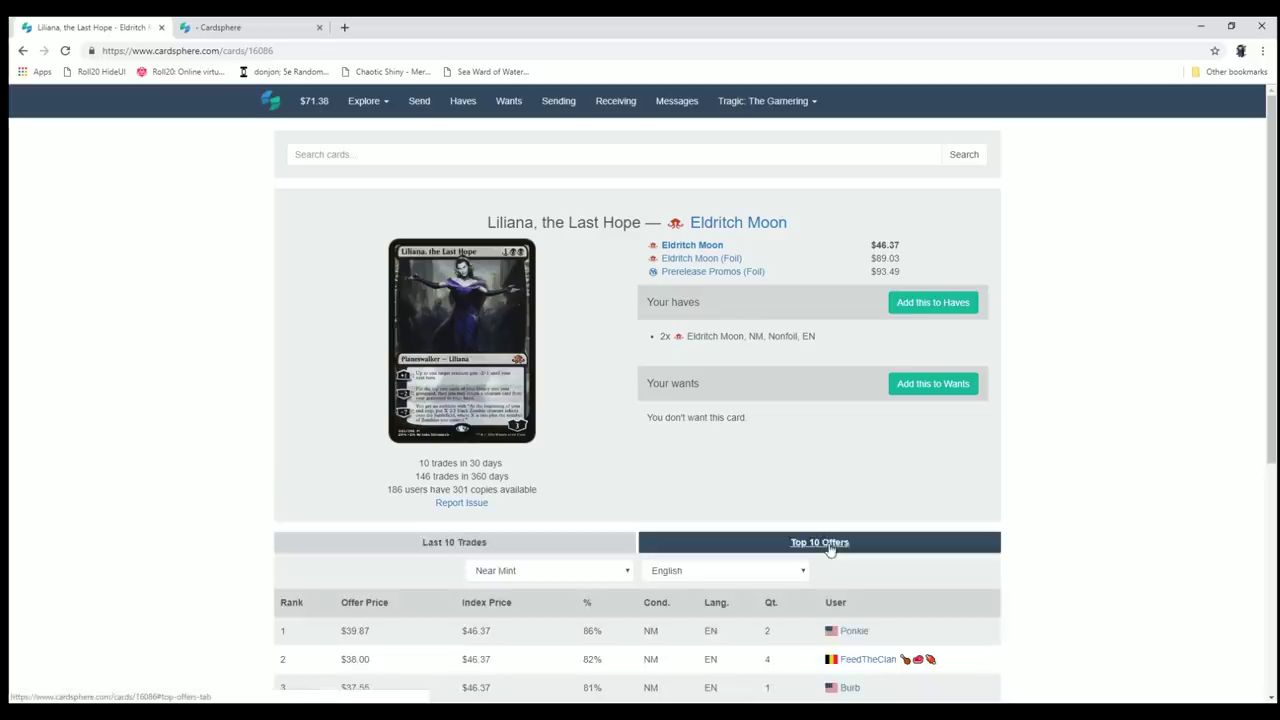
pyautogui.scroll(-1, 1045, 455)
pyautogui.scroll(-1, 1077, 429)
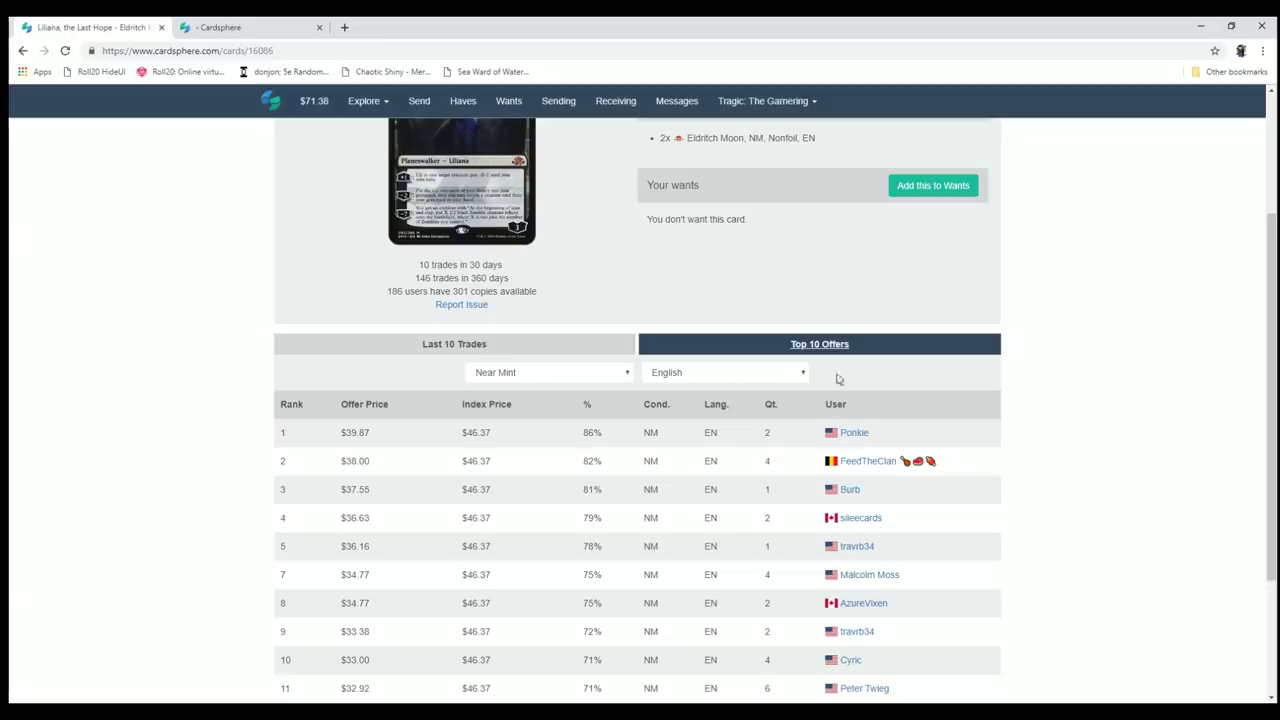
# Open the profile of the user with the top-ranked Liliana offer and review the proposed package and wants list.
pyautogui.click(855, 437)
pyautogui.moveTo(871, 197)
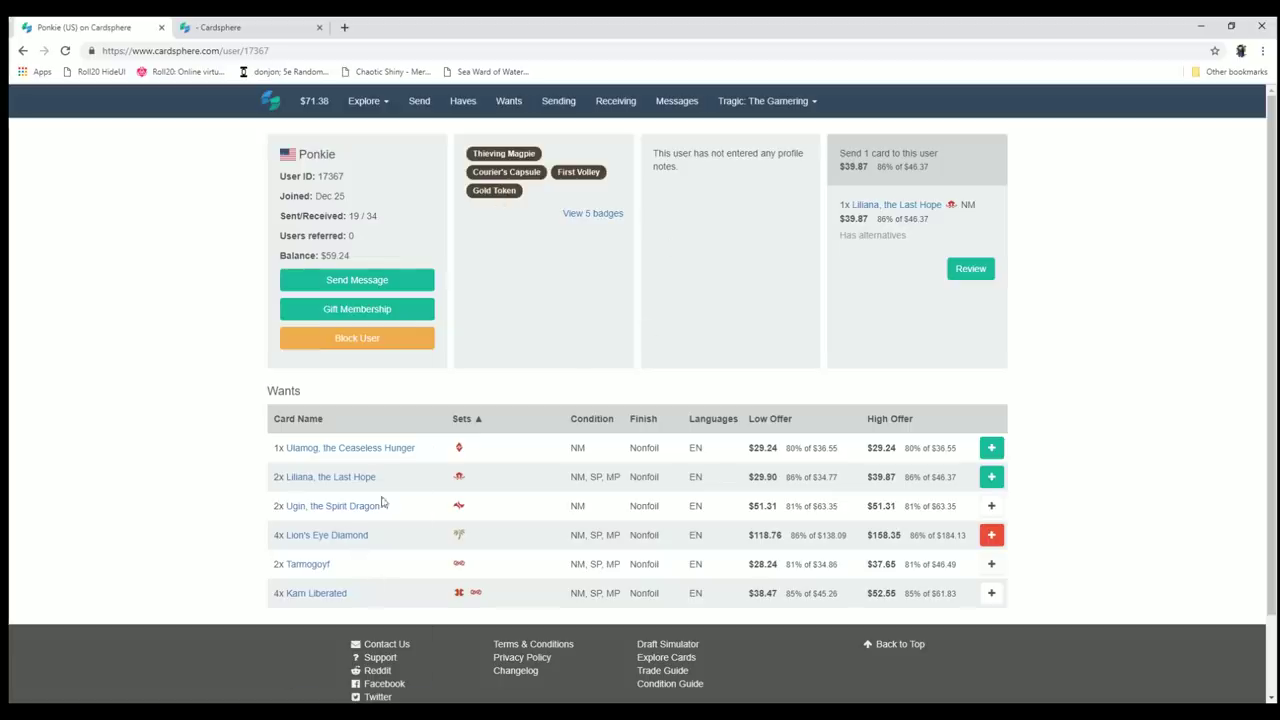
pyautogui.moveTo(395, 456)
pyautogui.moveTo(312, 480)
pyautogui.moveTo(360, 481)
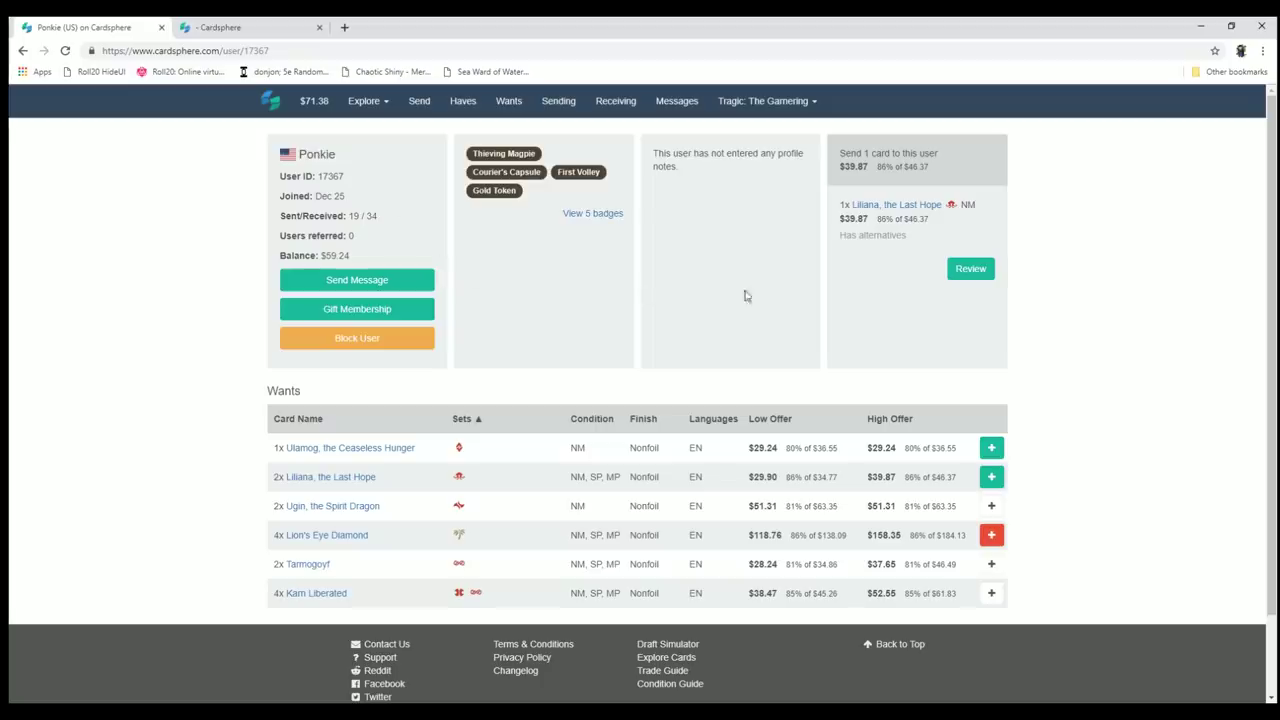
# Go to the Send page, check the options for what packages should maximize, and look over the offered packages.
pyautogui.click(419, 104)
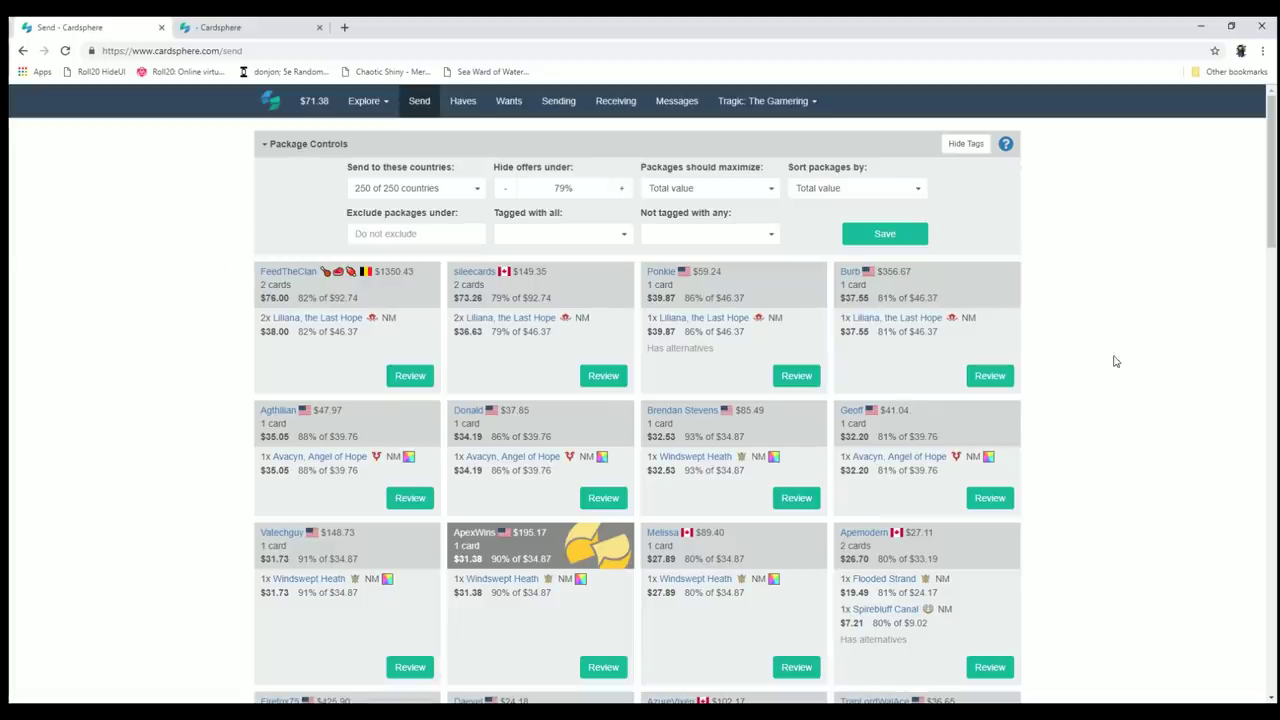
pyautogui.click(770, 194)
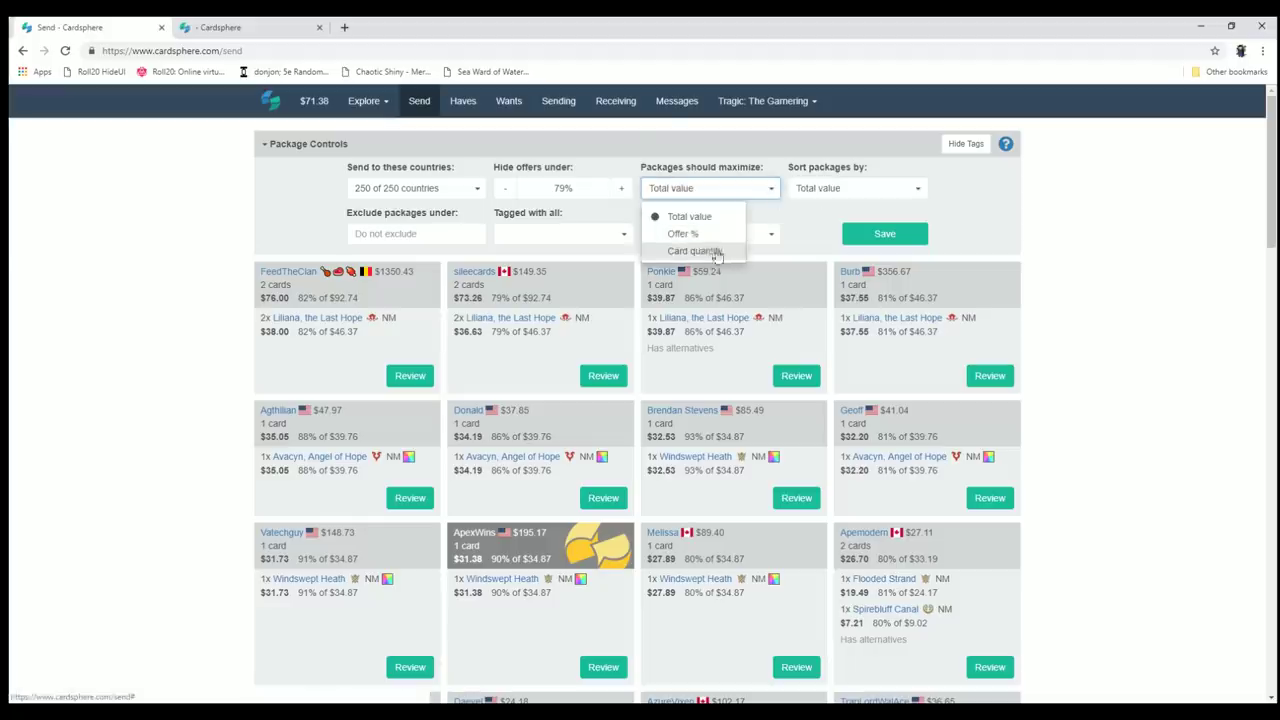
pyautogui.click(1068, 238)
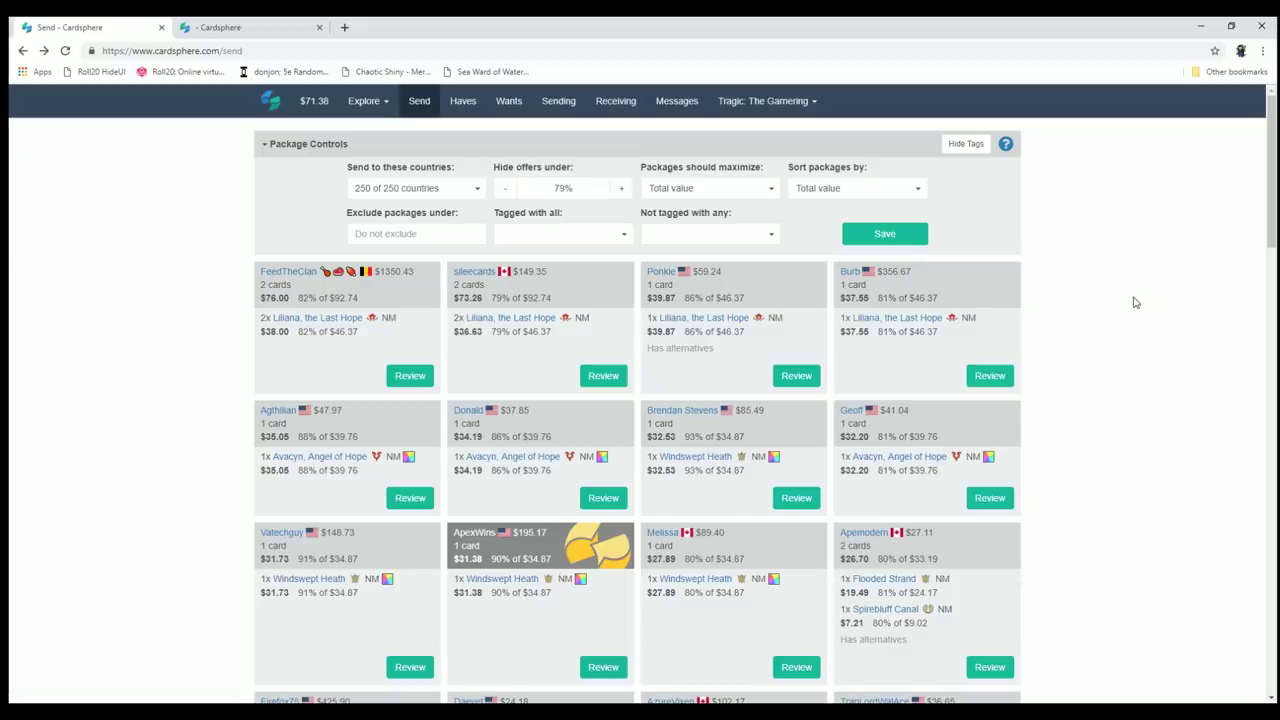
pyautogui.scroll(-2, 1114, 374)
pyautogui.scroll(2, 1114, 423)
pyautogui.moveTo(368, 277)
# Open your own user profile and bring up its full list of badges.
pyautogui.rightClick(802, 106)
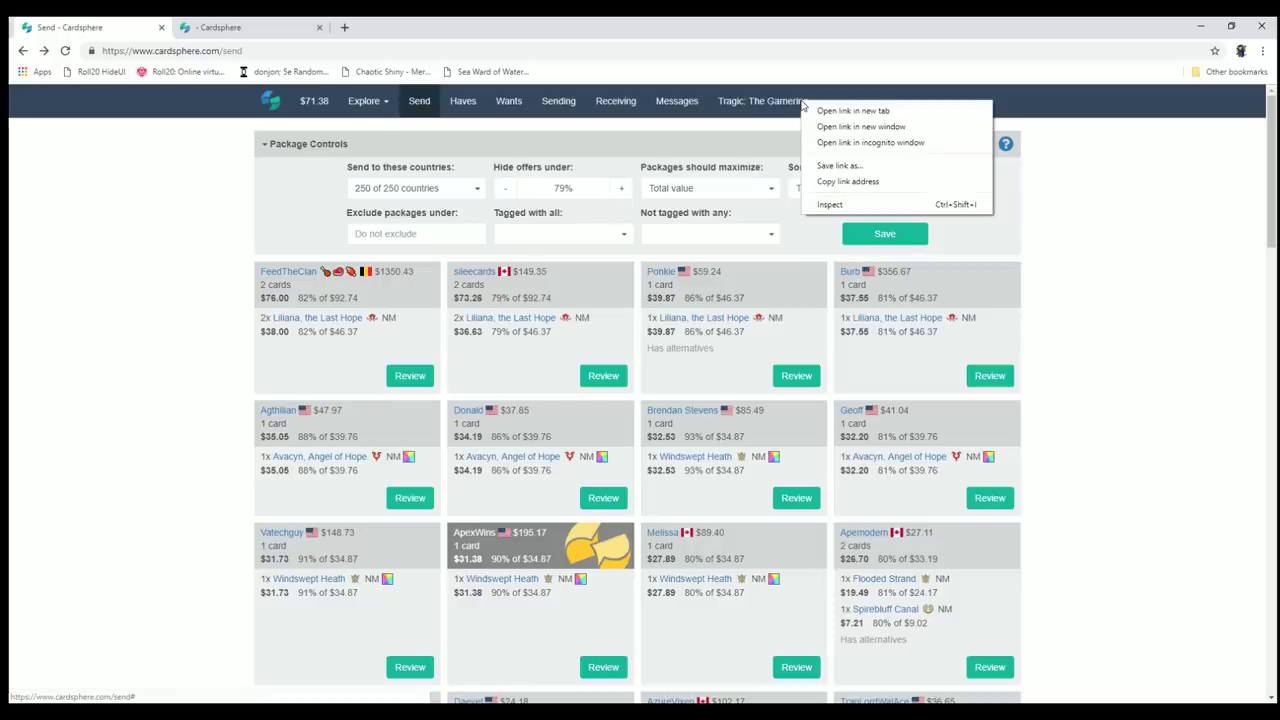
pyautogui.click(783, 108)
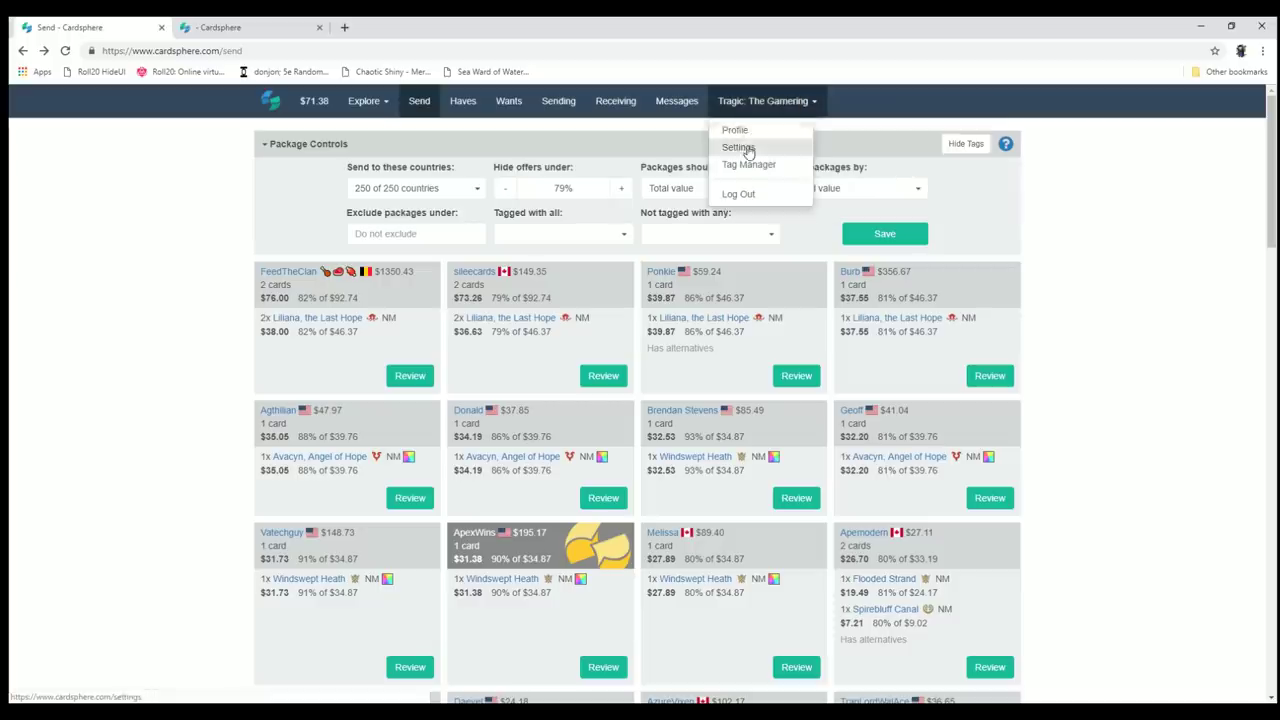
pyautogui.click(747, 133)
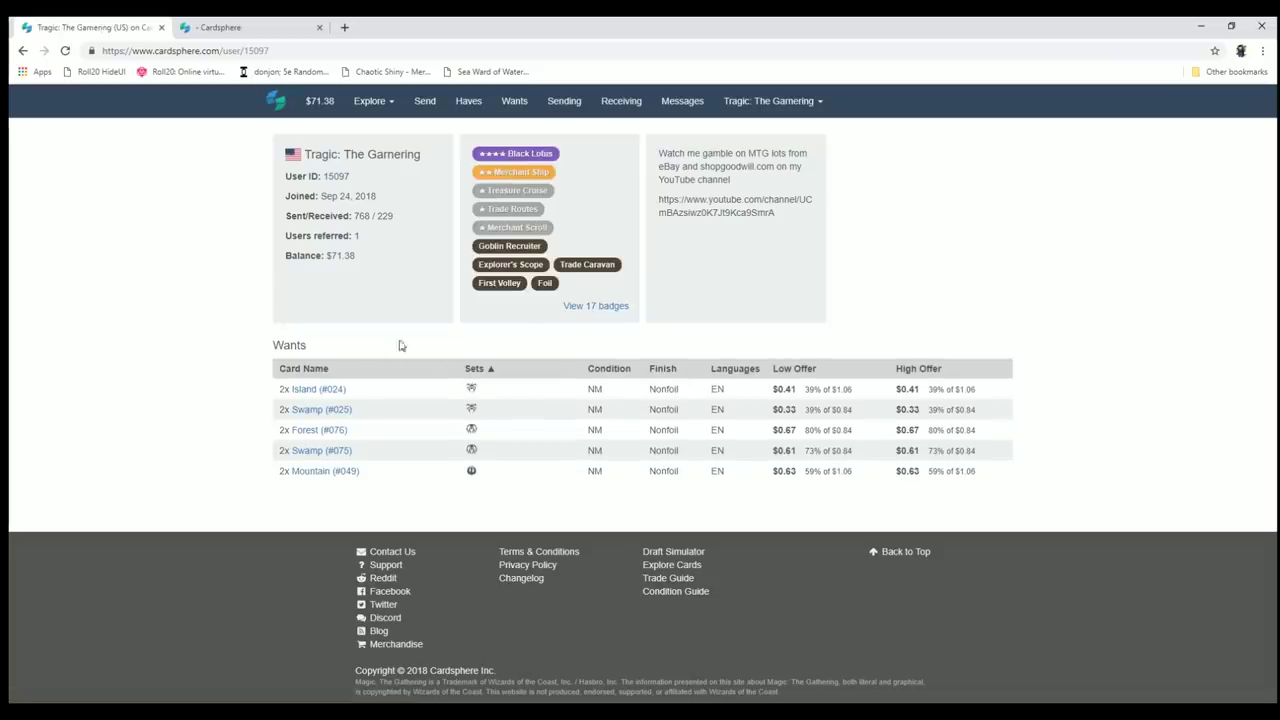
pyautogui.click(592, 306)
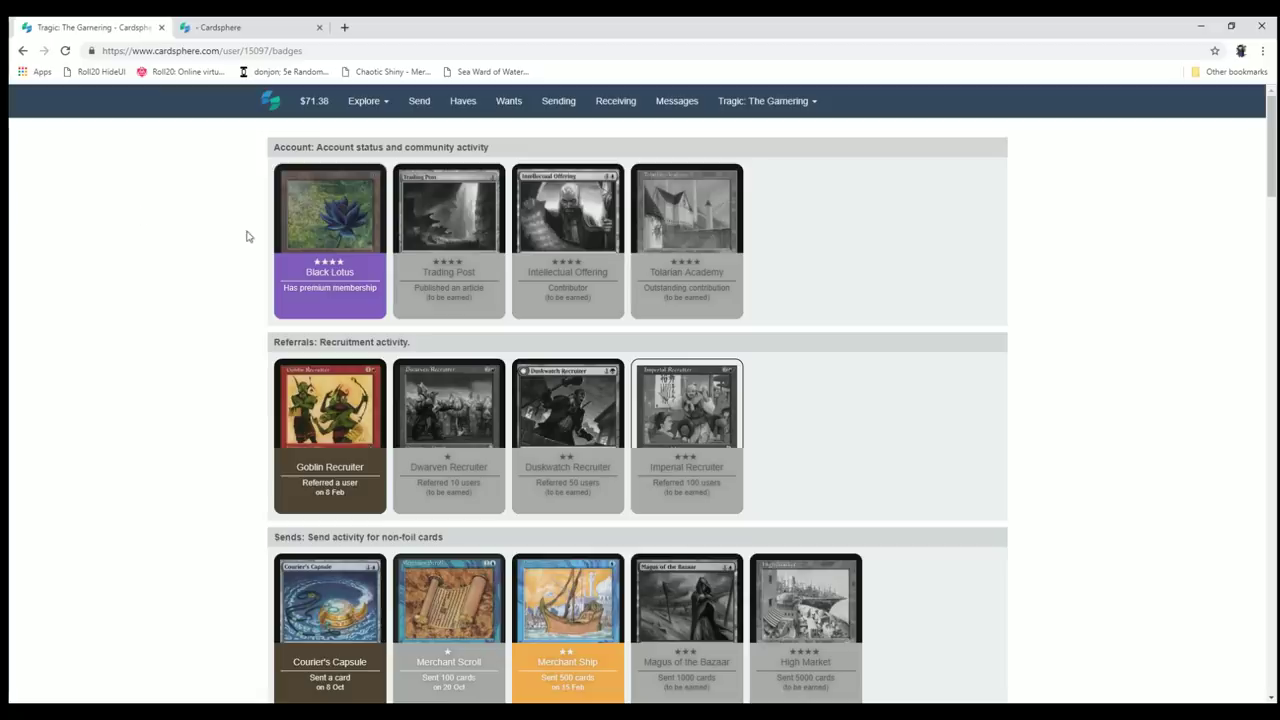
# Examine the earned and unearned badges across all categories, including sends, receives, trade activity and sent countries.
pyautogui.scroll(-2, 233, 335)
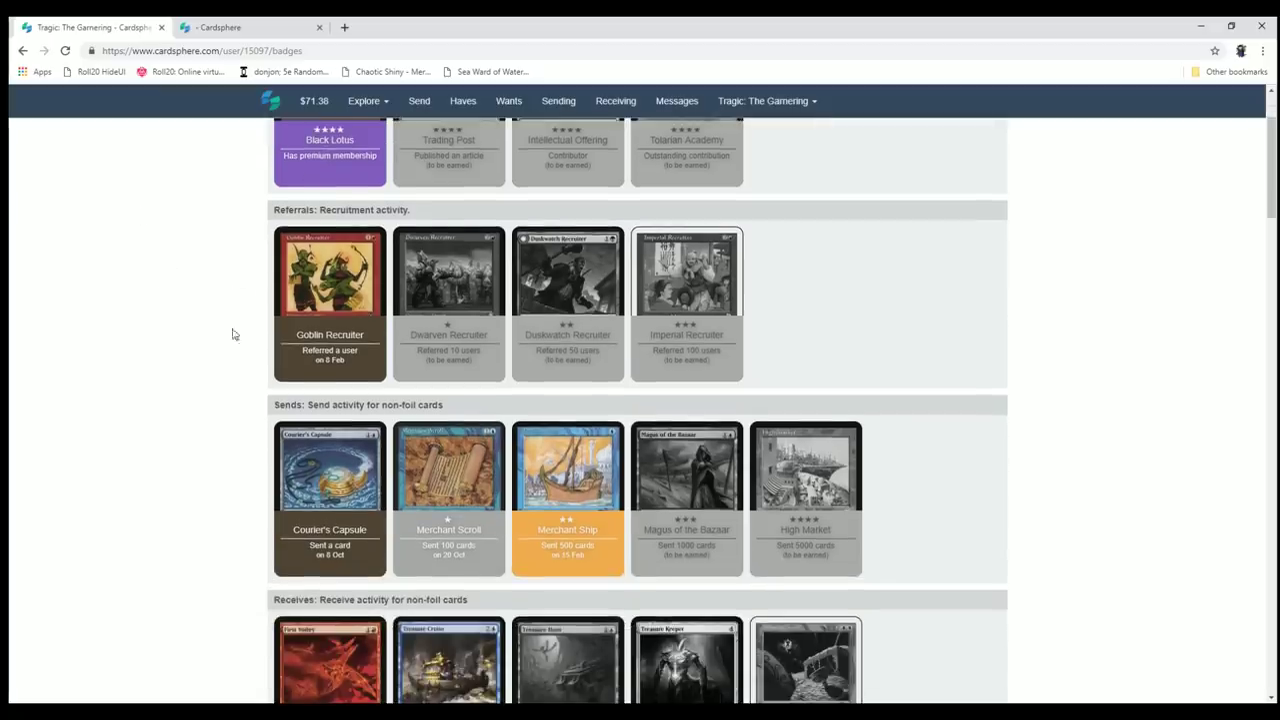
pyautogui.scroll(-3, 267, 360)
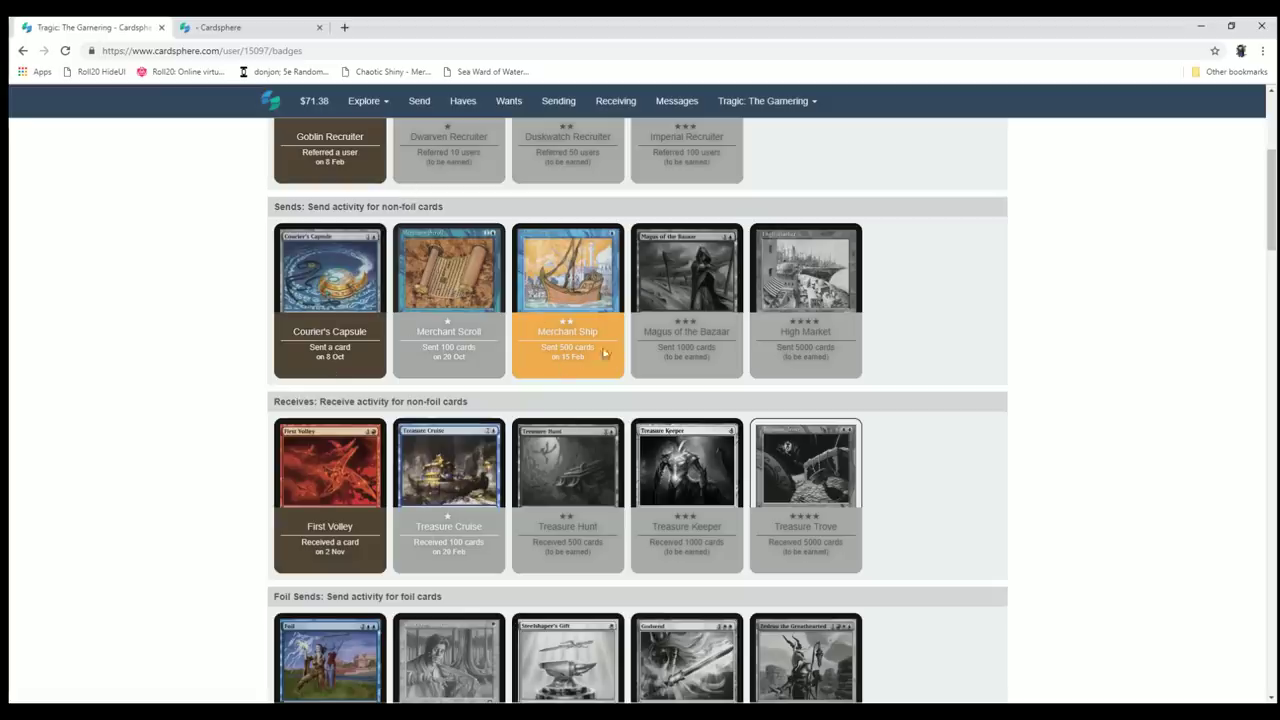
pyautogui.scroll(-3, 200, 314)
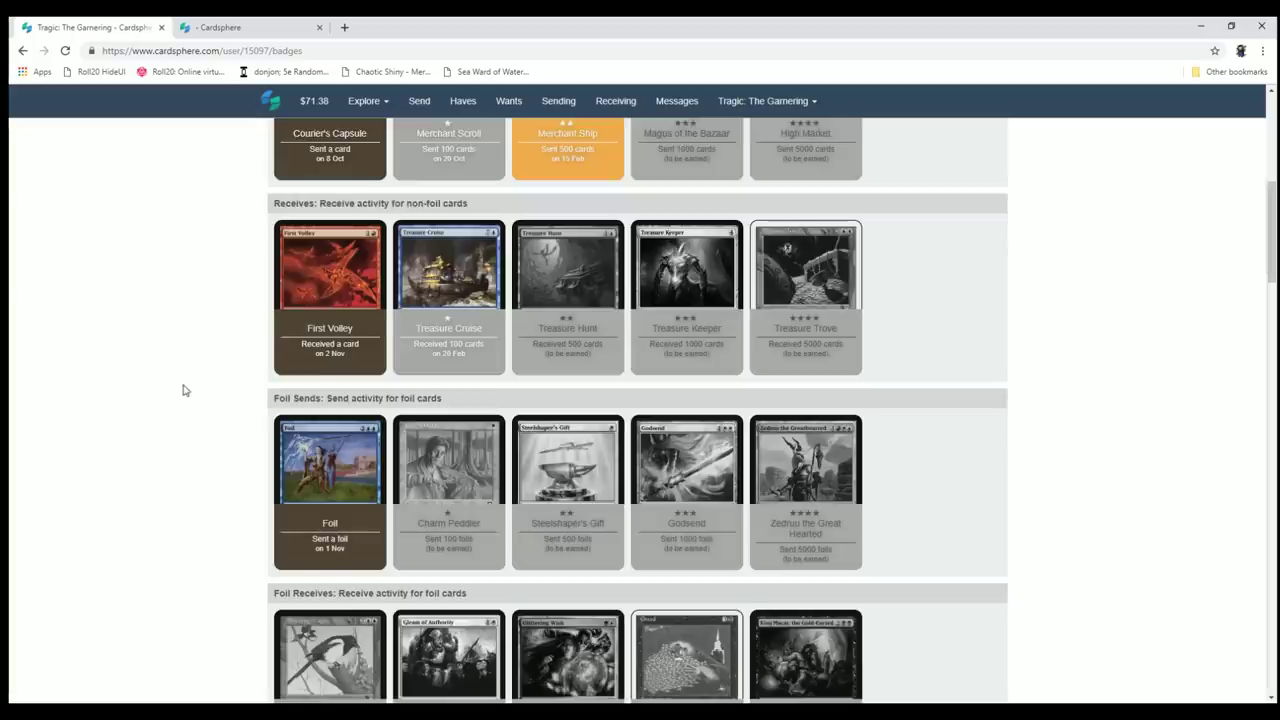
pyautogui.scroll(-11, 183, 392)
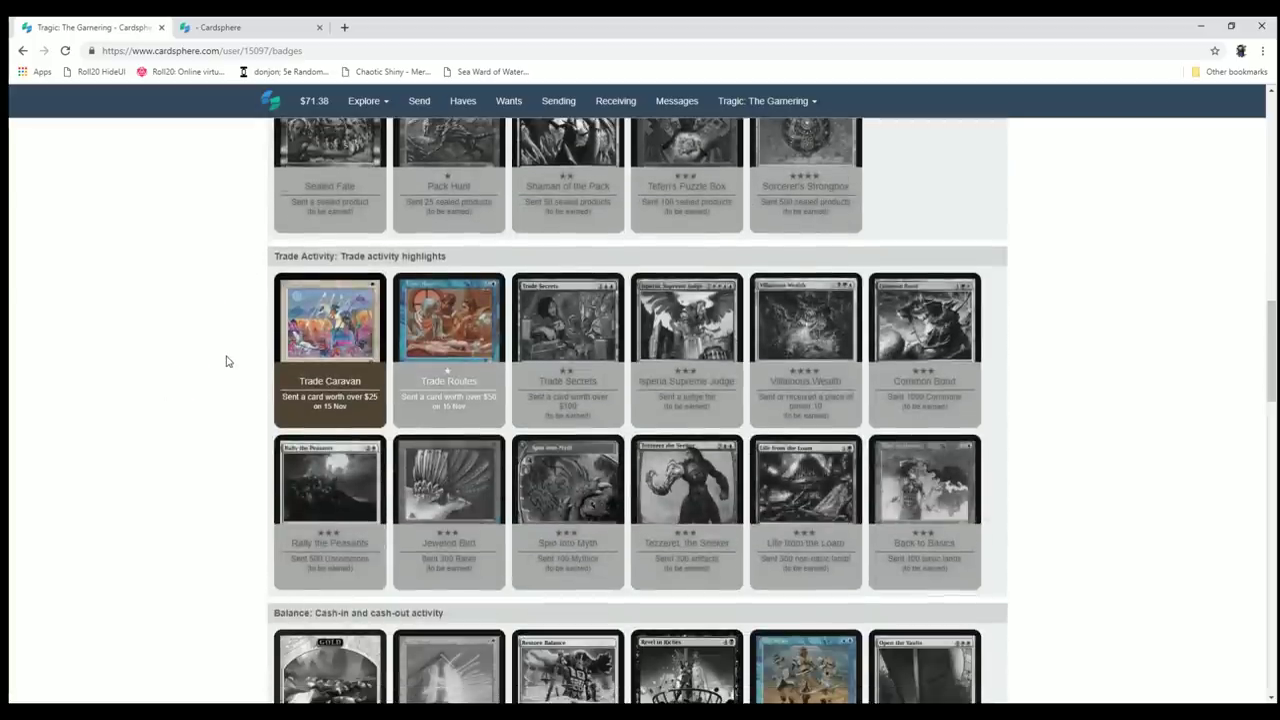
pyautogui.scroll(-4, 229, 361)
pyautogui.scroll(-7, 220, 363)
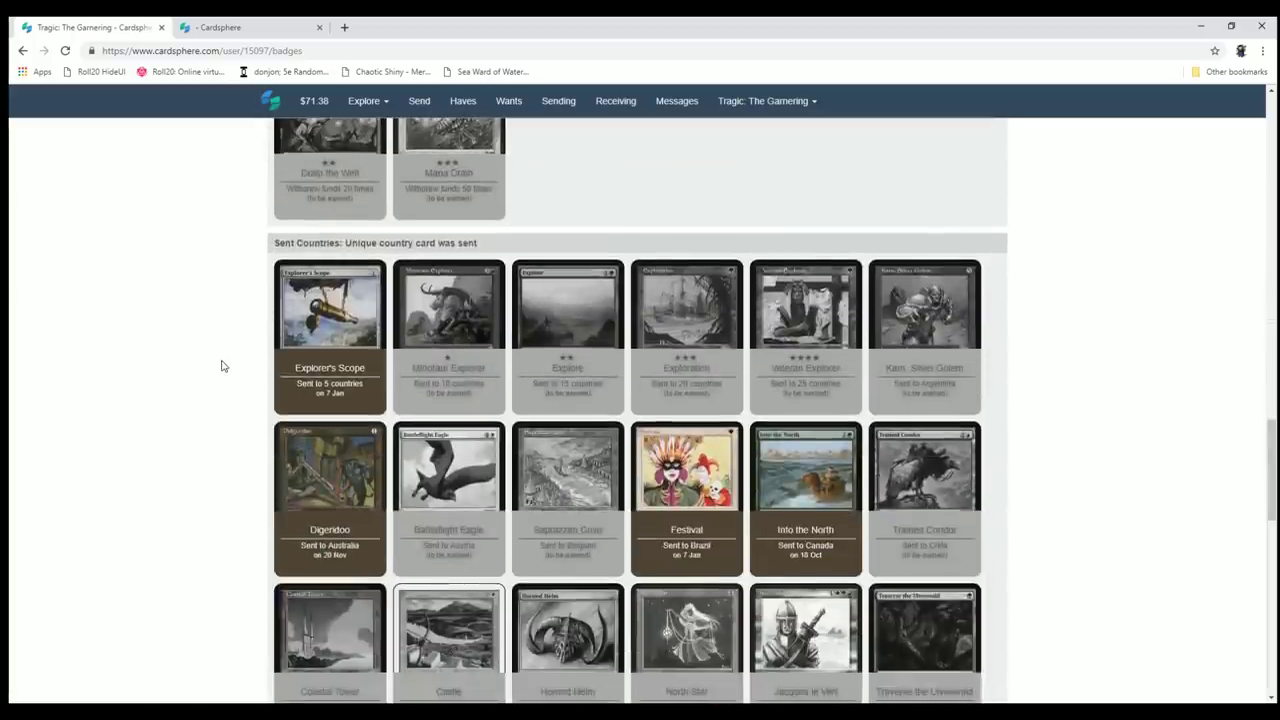
pyautogui.scroll(-1, 199, 327)
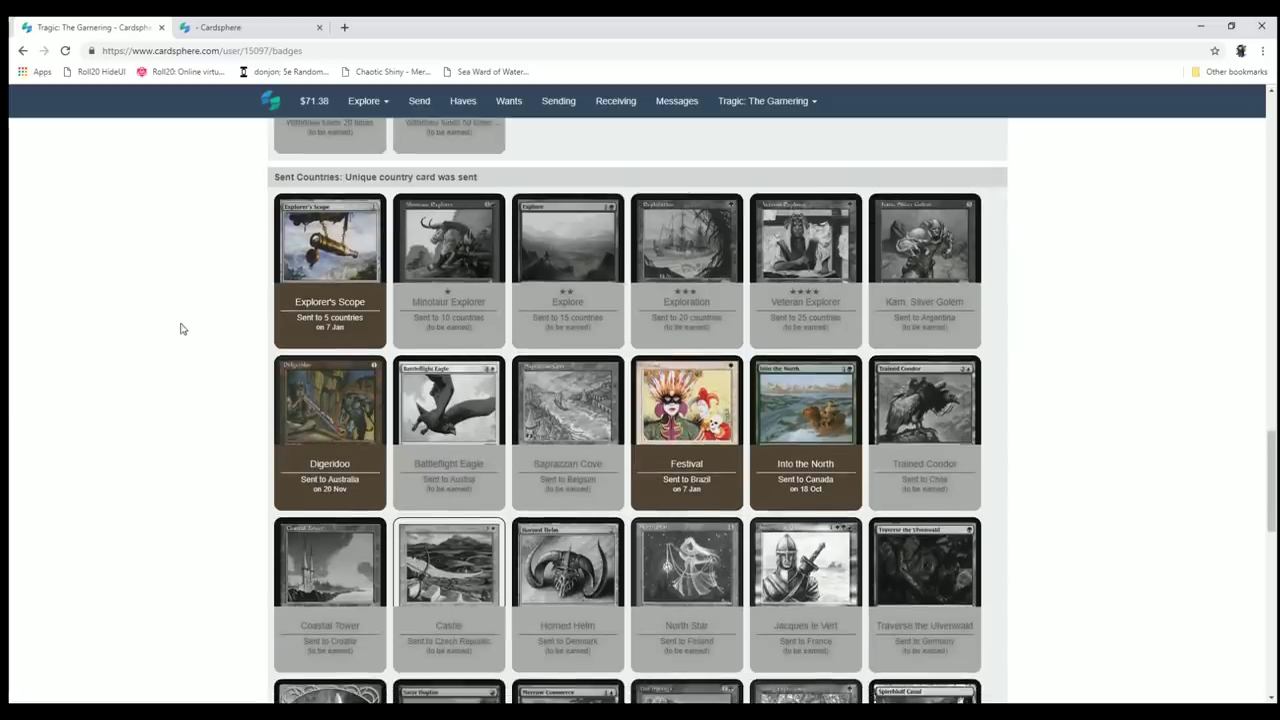
pyautogui.scroll(-2, 180, 336)
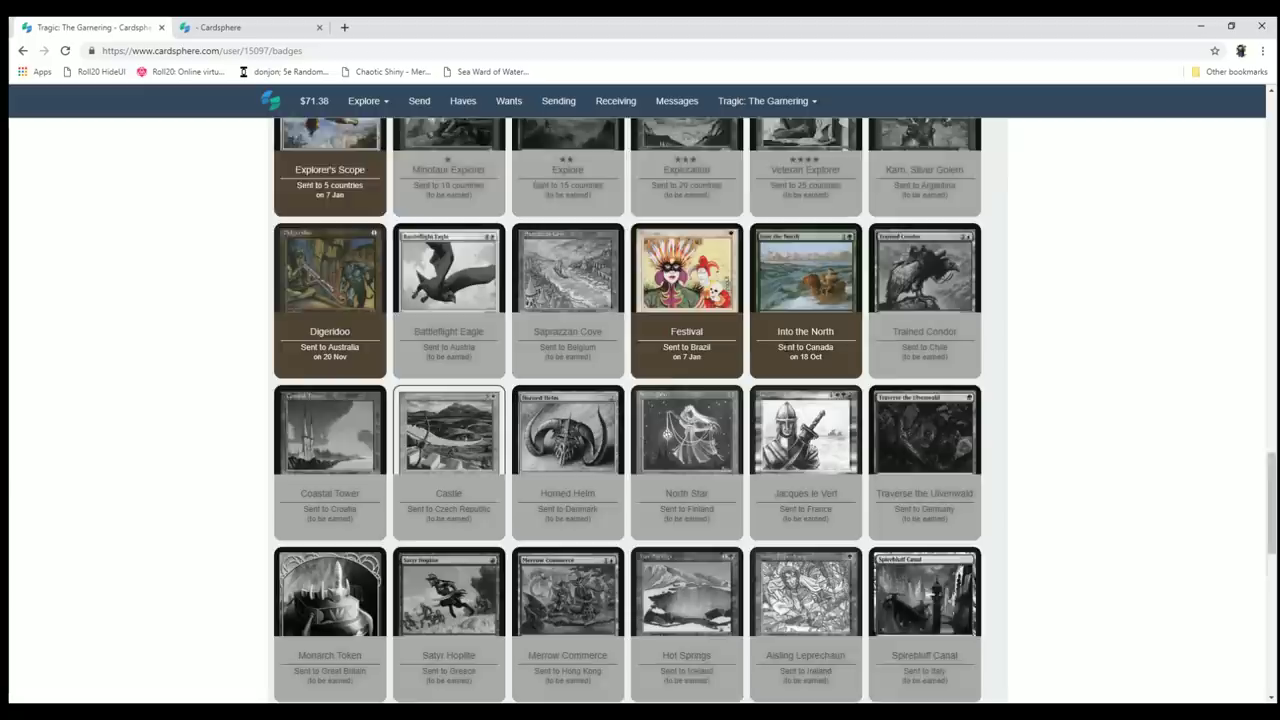
pyautogui.scroll(-7, 590, 490)
pyautogui.scroll(-4, 590, 490)
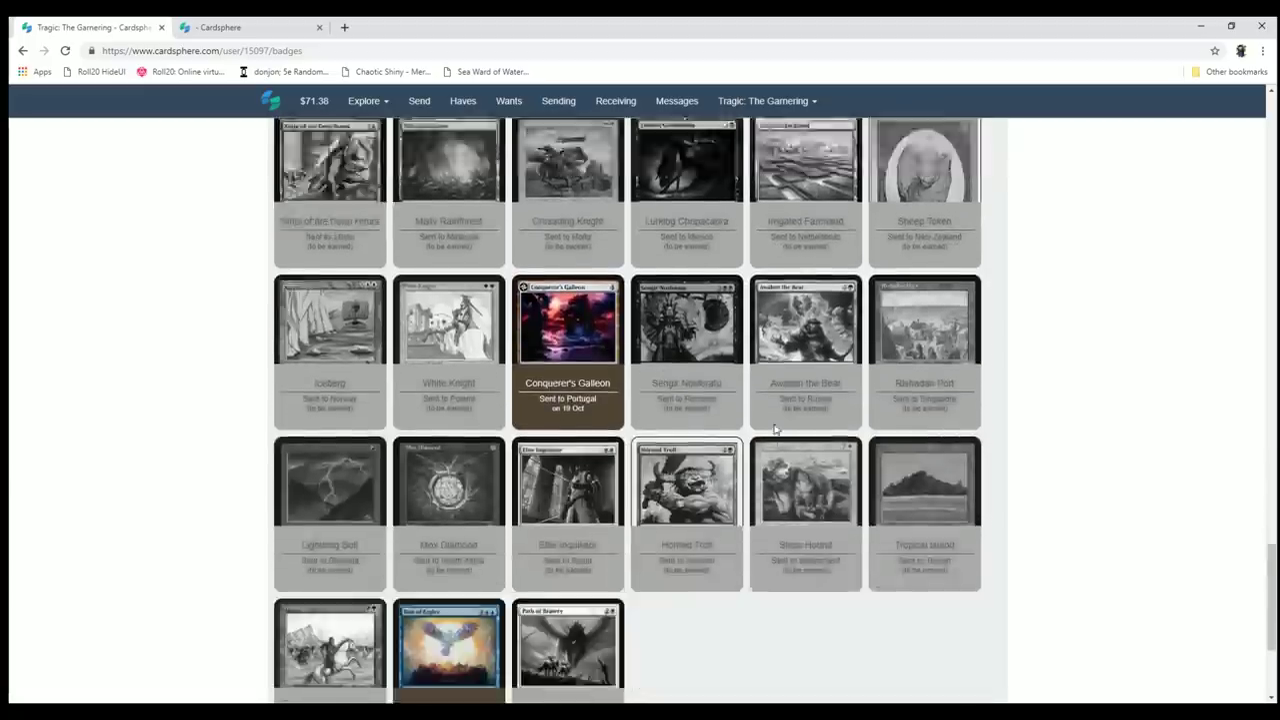
pyautogui.scroll(18, 1023, 443)
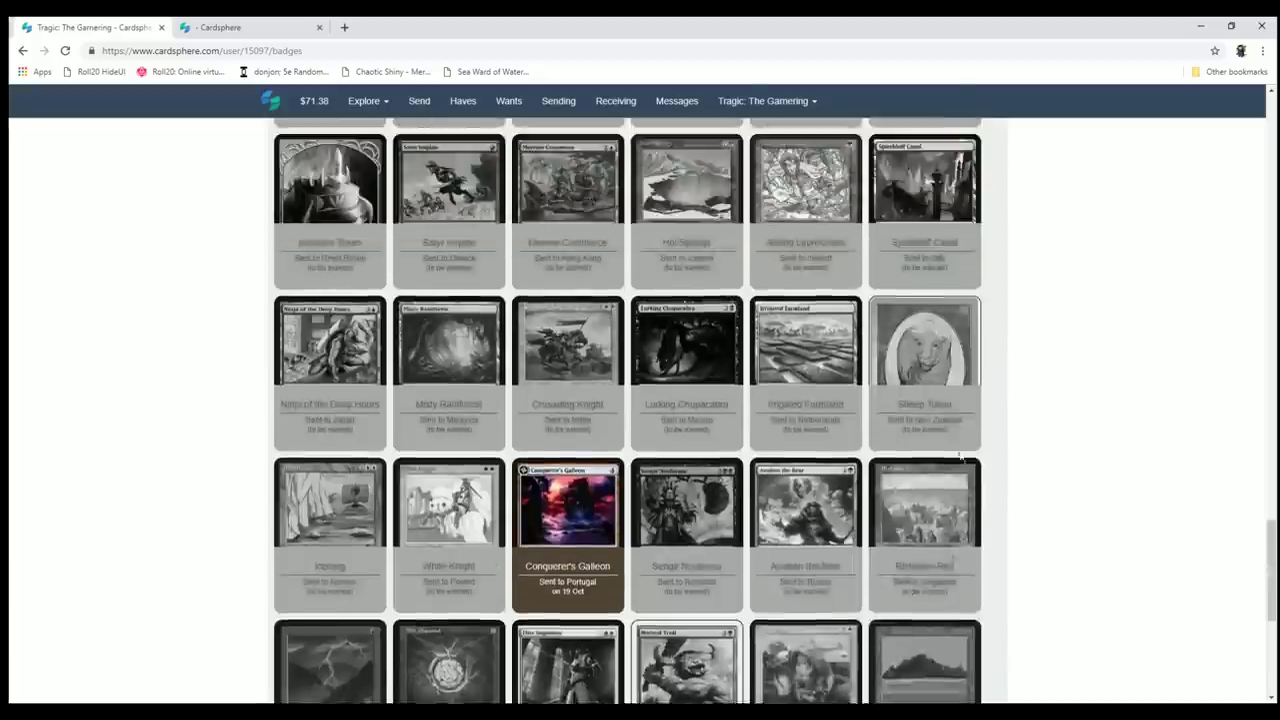
pyautogui.scroll(20, 1036, 429)
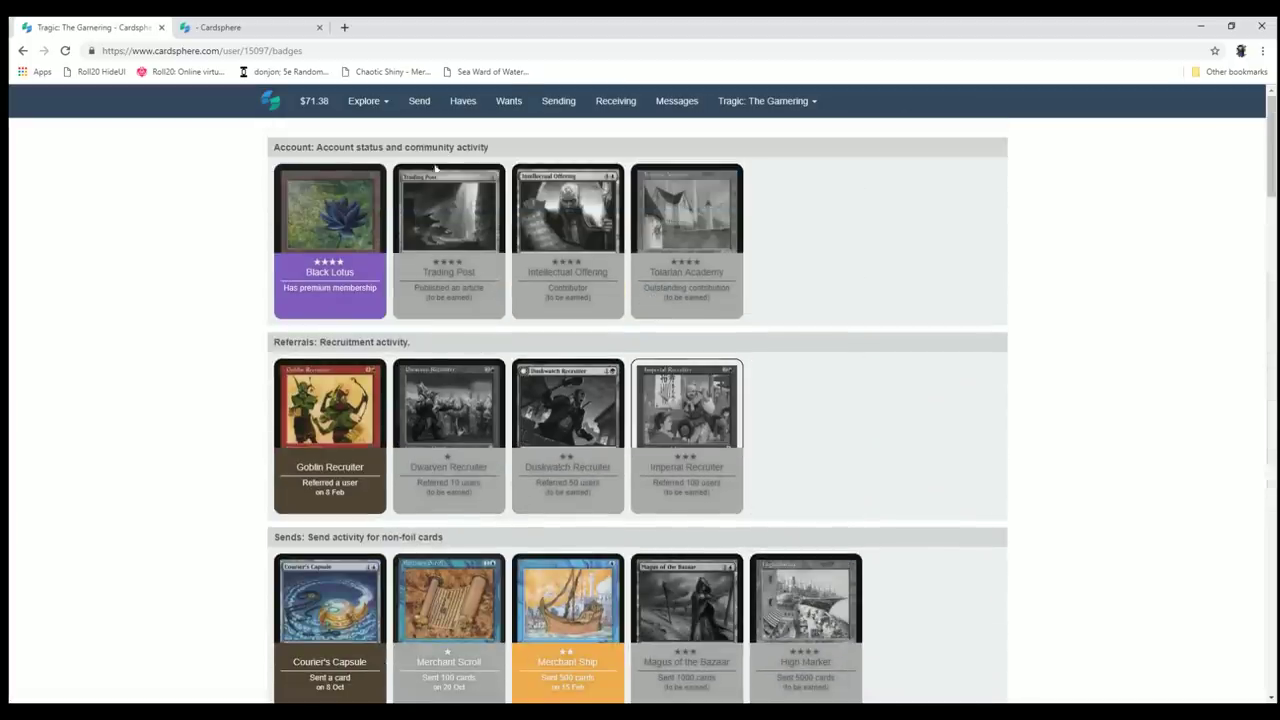
# Return to the Send page and compare the packages listed by total value.
pyautogui.click(421, 104)
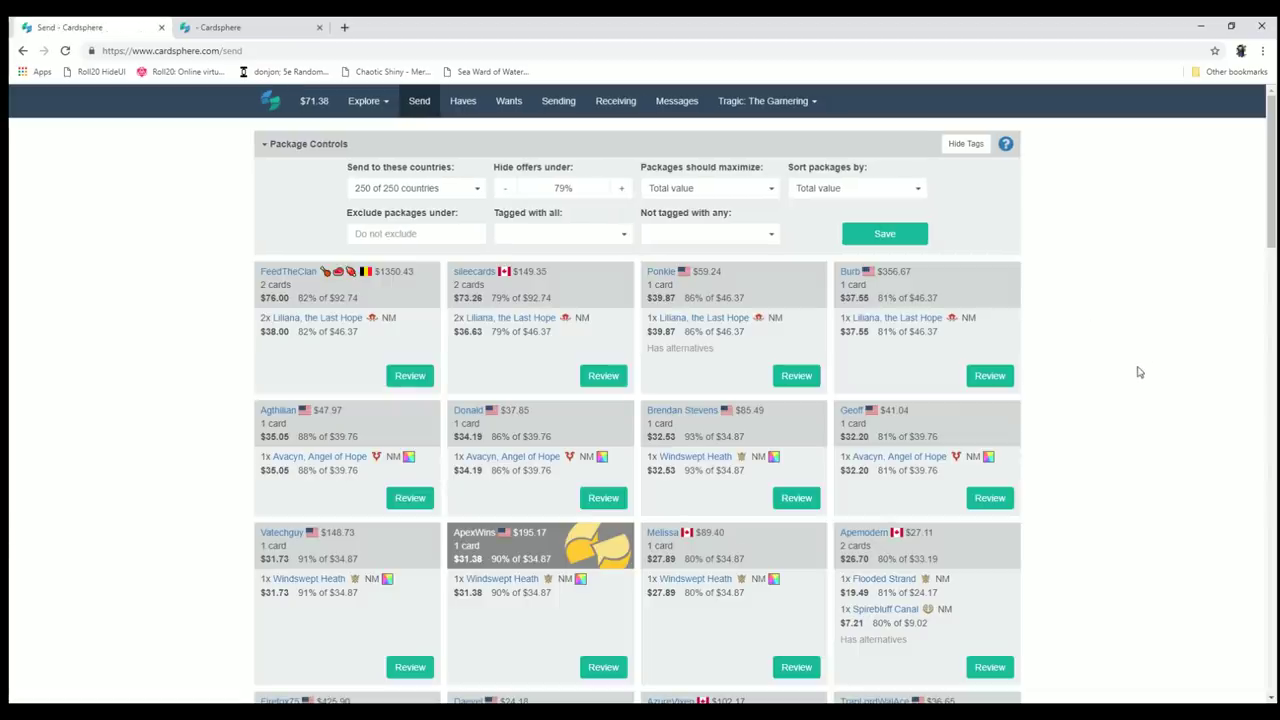
pyautogui.moveTo(494, 322)
pyautogui.scroll(-2, 1121, 419)
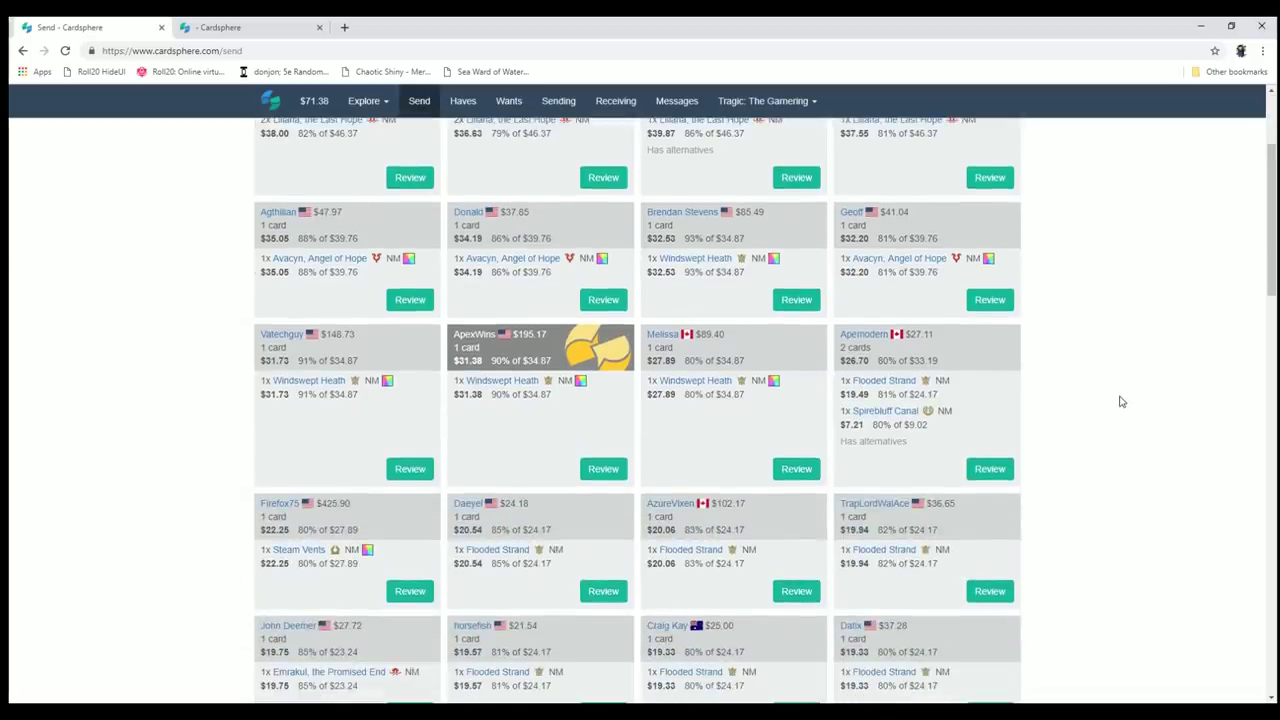
pyautogui.scroll(2, 1108, 424)
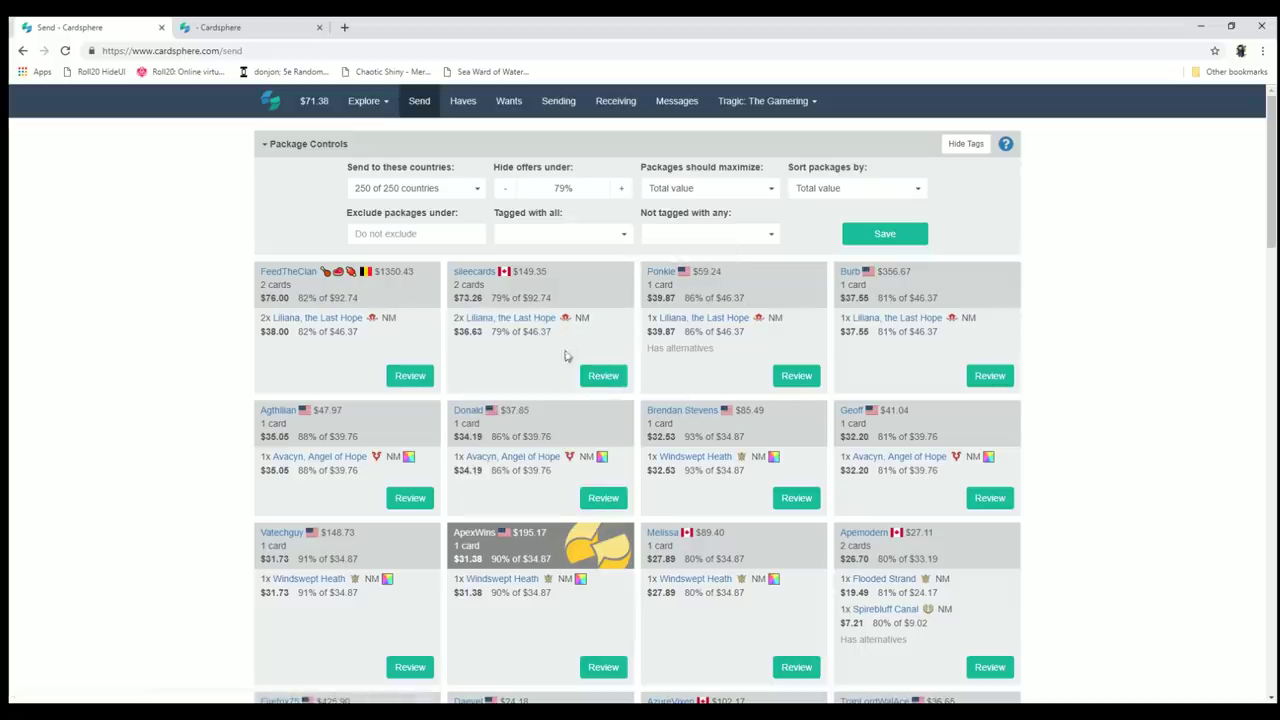
# Open the profile of the Belgian user wanting two copies of Liliana, the Last Hope and review the profile details.
pyautogui.click(285, 280)
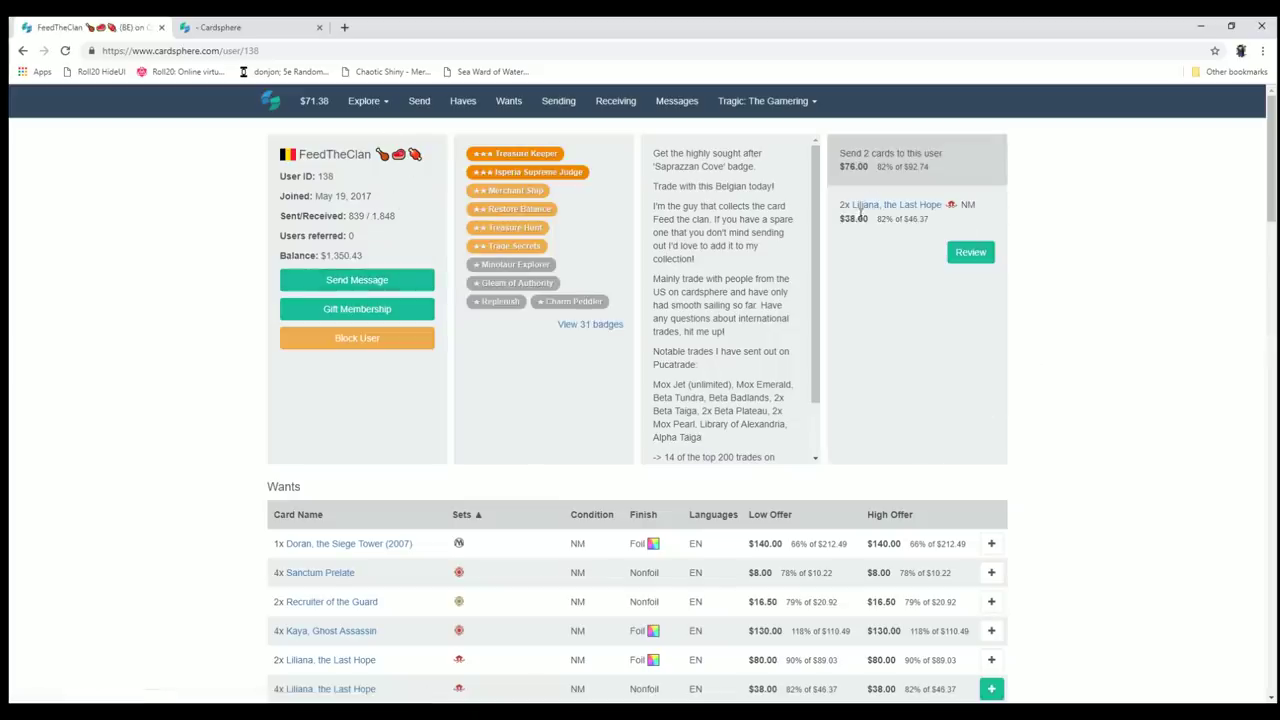
pyautogui.scroll(-3, 423, 466)
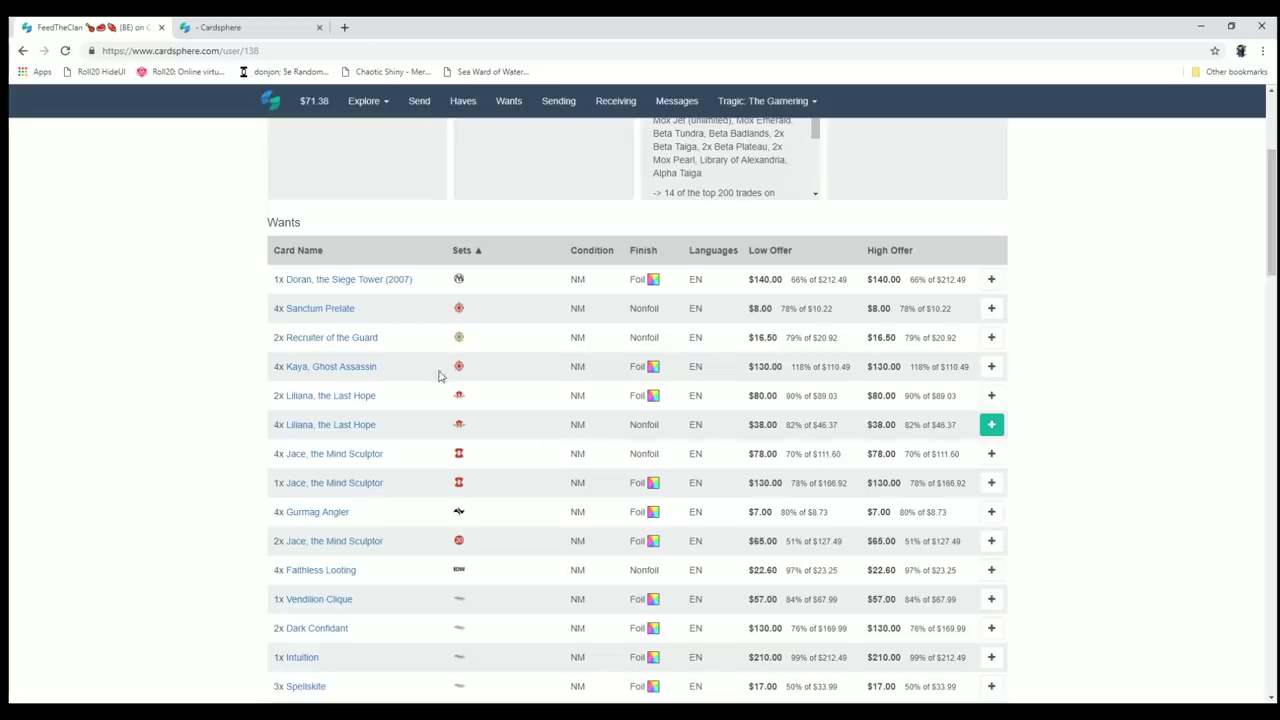
pyautogui.scroll(2, 410, 373)
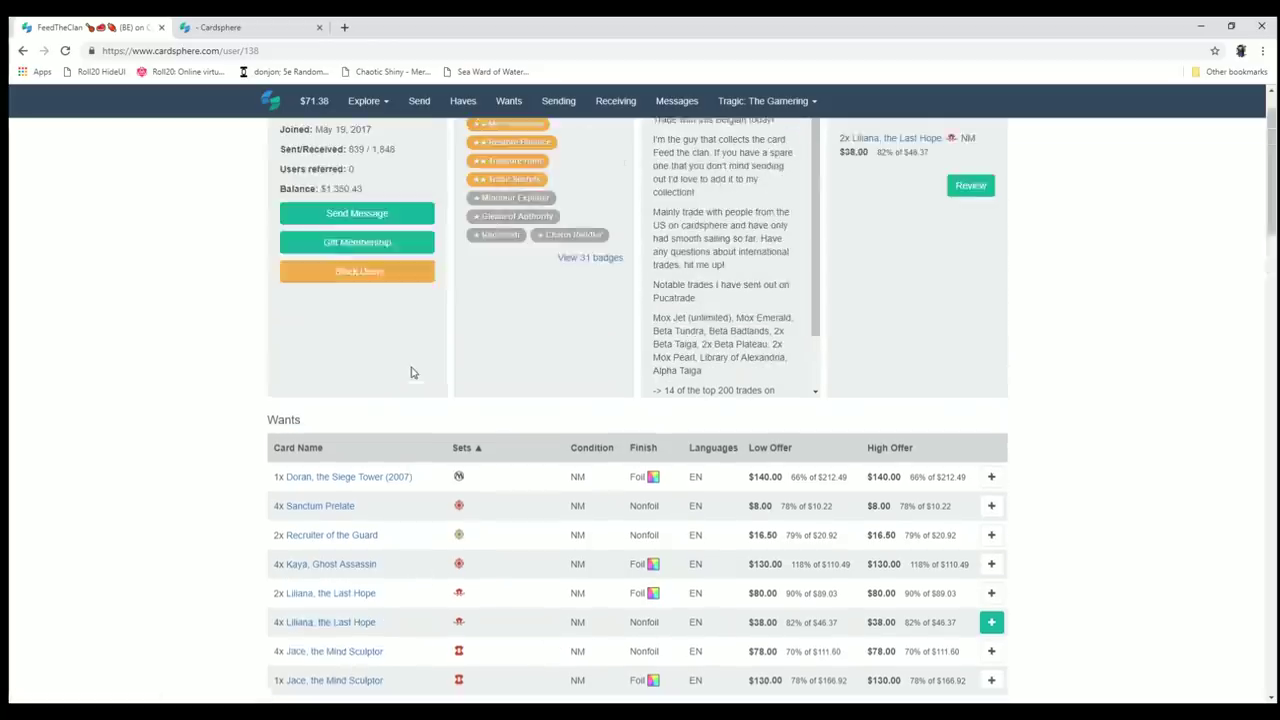
pyautogui.scroll(1, 410, 373)
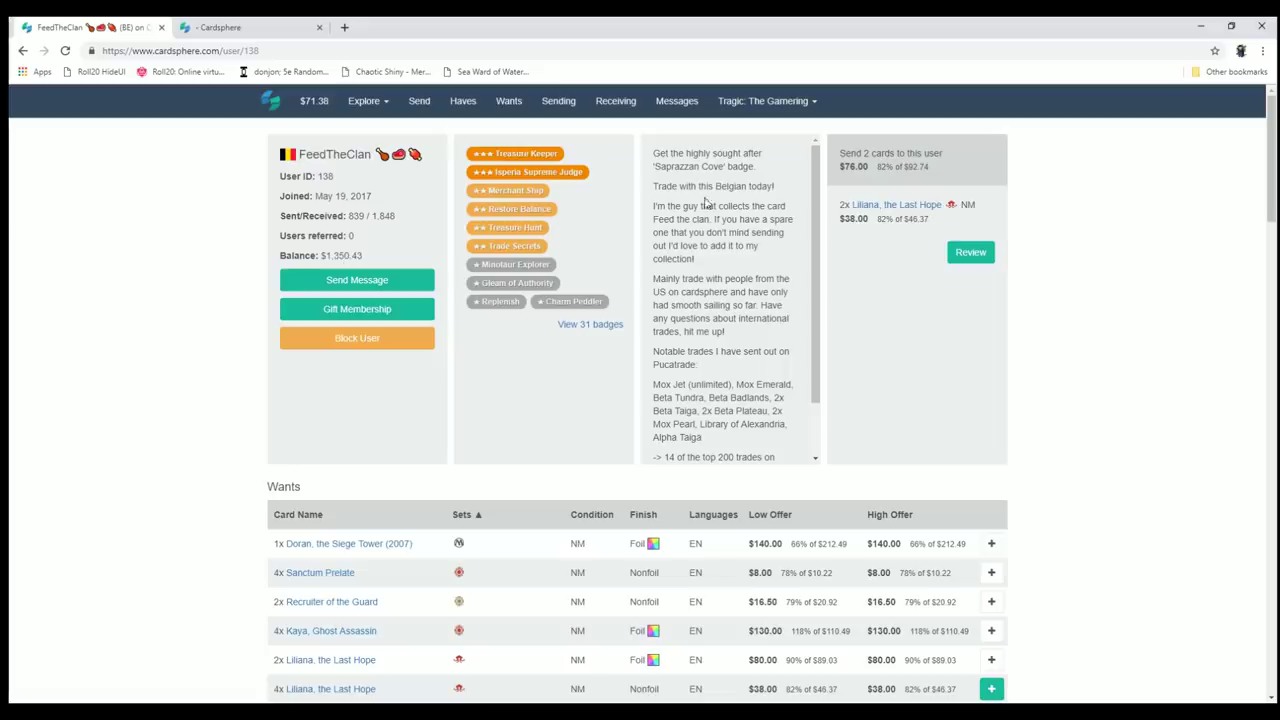
# Examine the Belgian user's wants list, comparing card finishes, conditions and offer percentages.
pyautogui.scroll(-3, 157, 417)
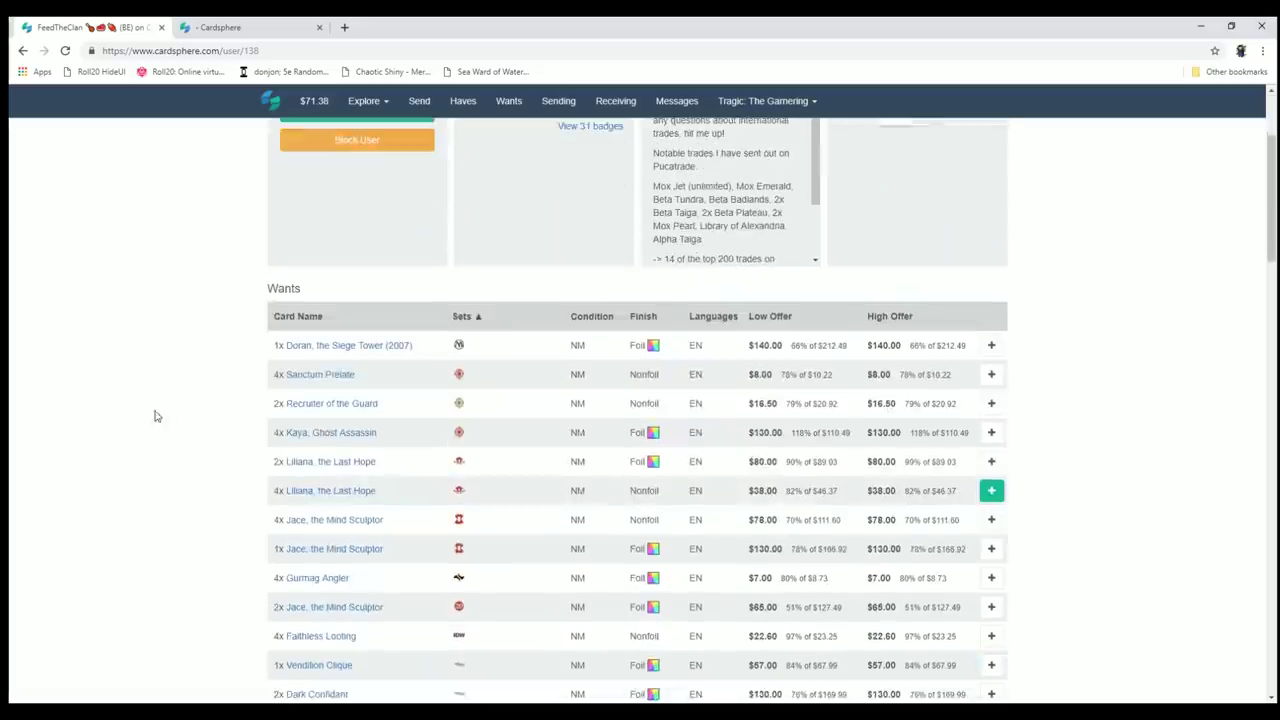
pyautogui.scroll(-1, 160, 460)
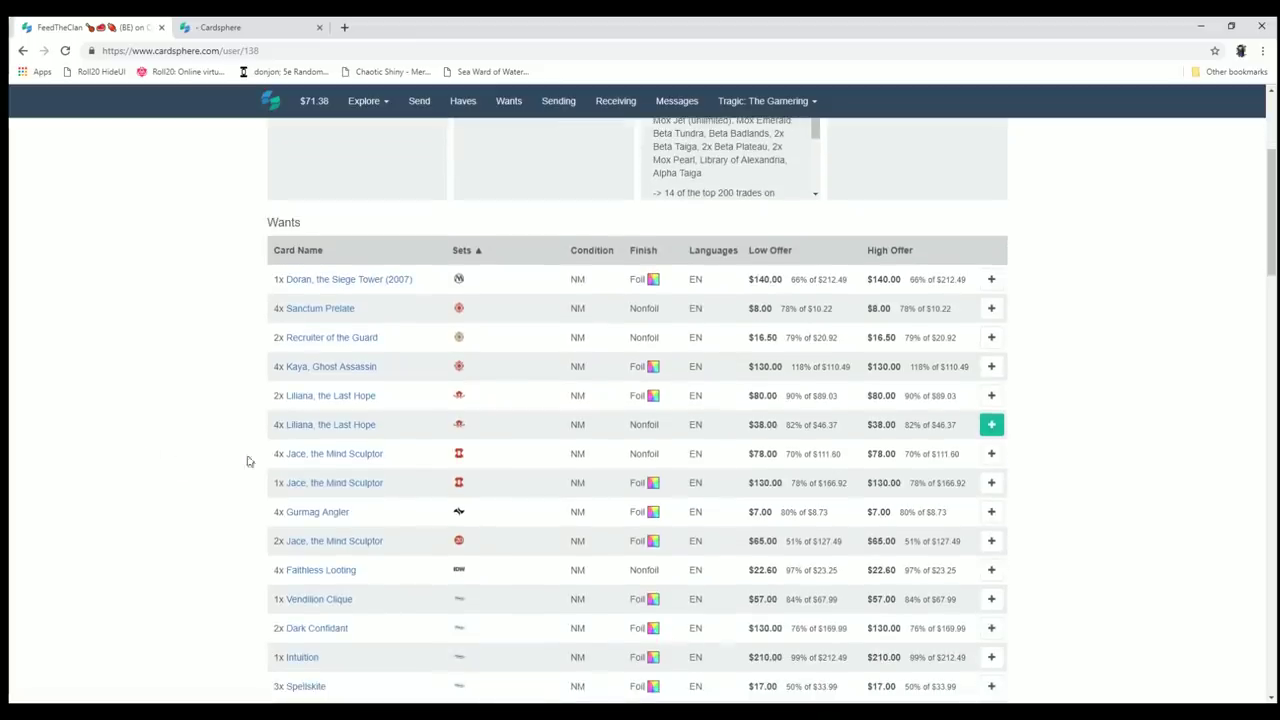
pyautogui.moveTo(333, 457)
pyautogui.scroll(-2, 150, 440)
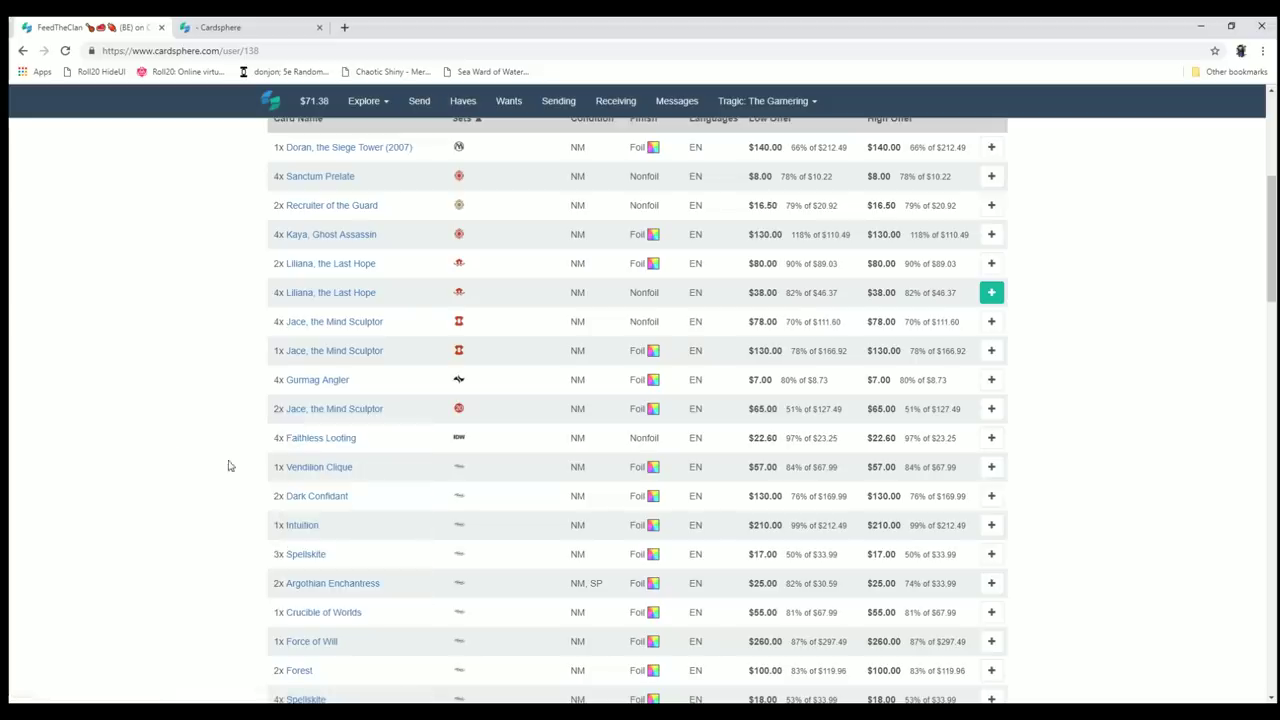
pyautogui.scroll(-2, 194, 457)
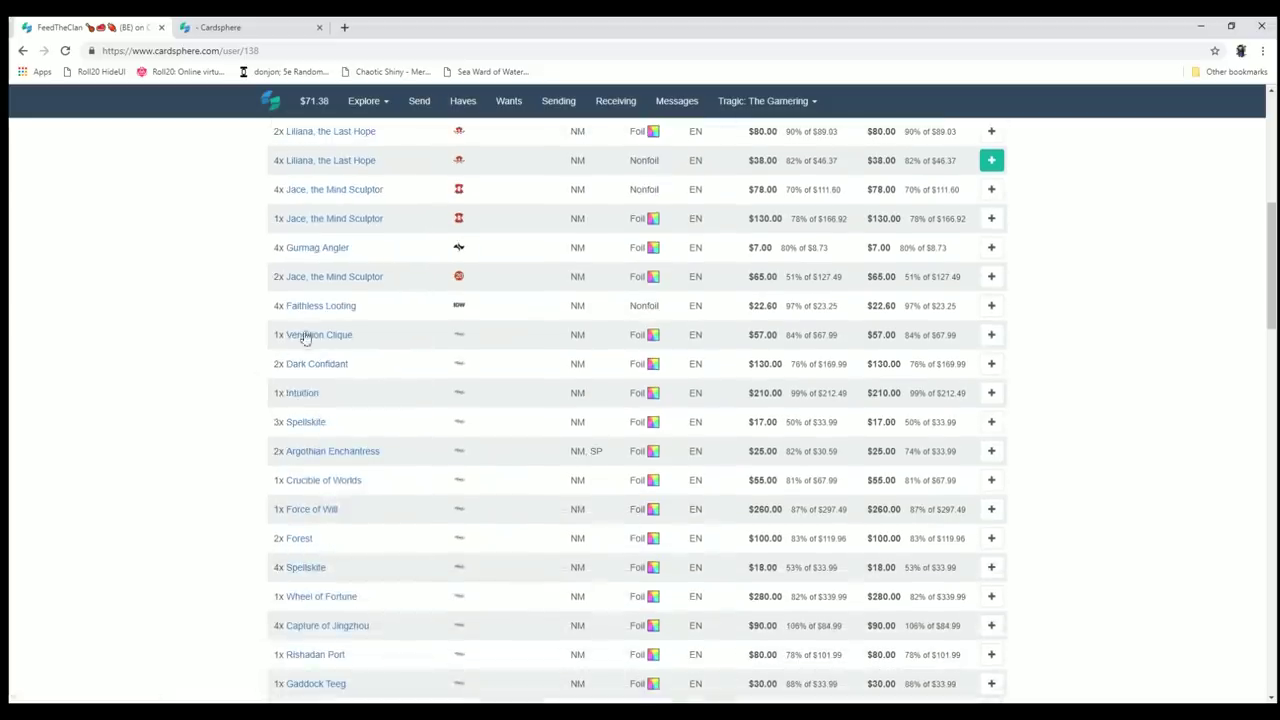
pyautogui.scroll(-3, 362, 537)
pyautogui.scroll(-3, 362, 537)
pyautogui.scroll(7, 350, 525)
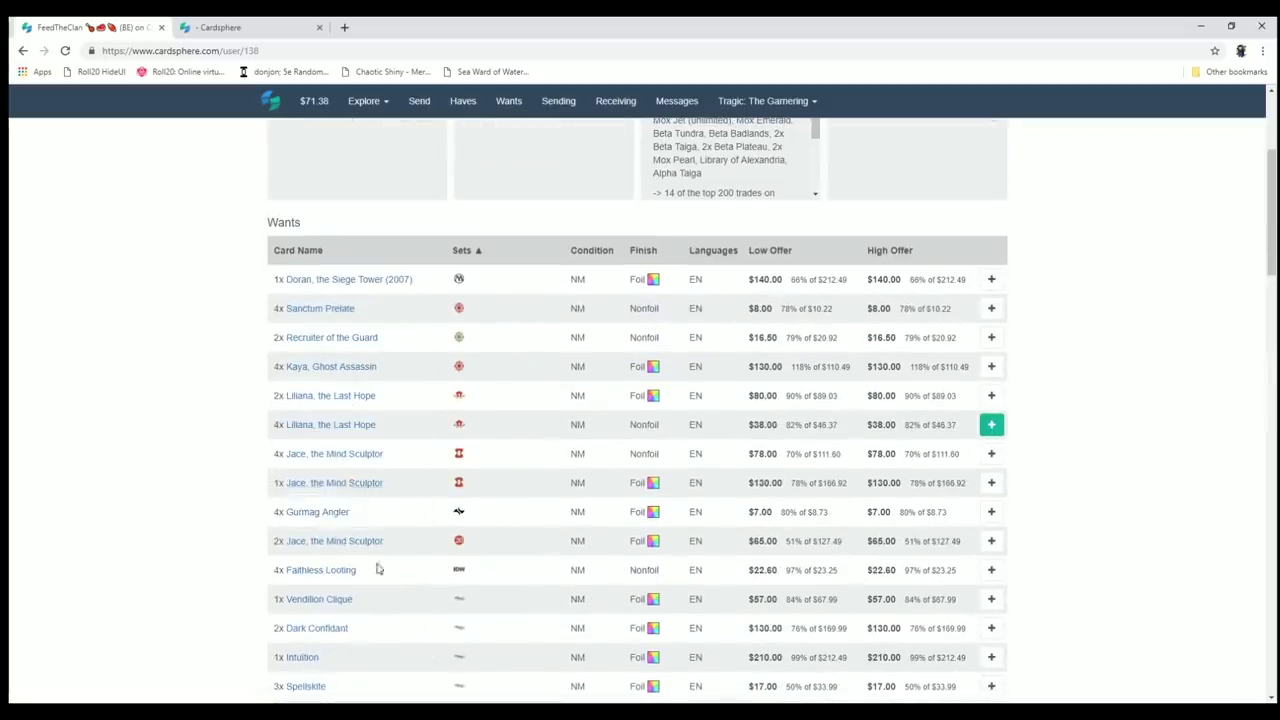
# Return to the Send page and review the trade confirmation for the Belgian user's two-copy Liliana, the Last Hope package, then cancel it.
pyautogui.scroll(3, 135, 485)
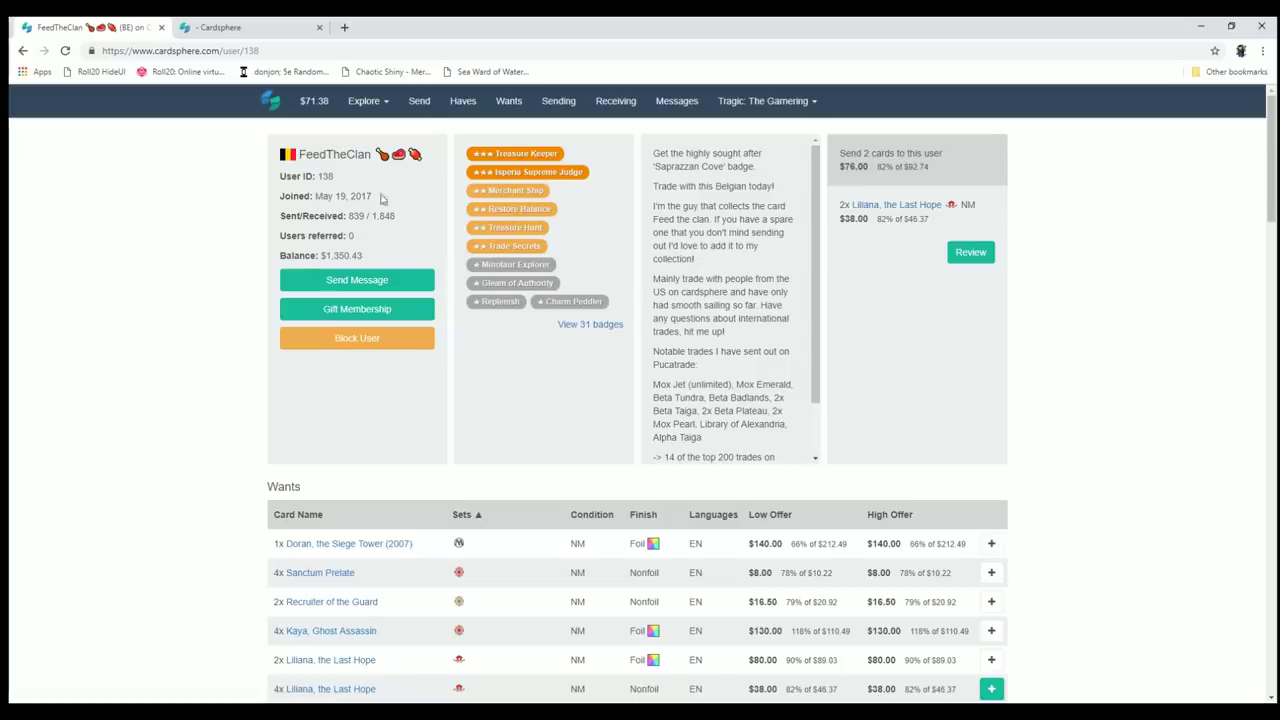
pyautogui.click(412, 112)
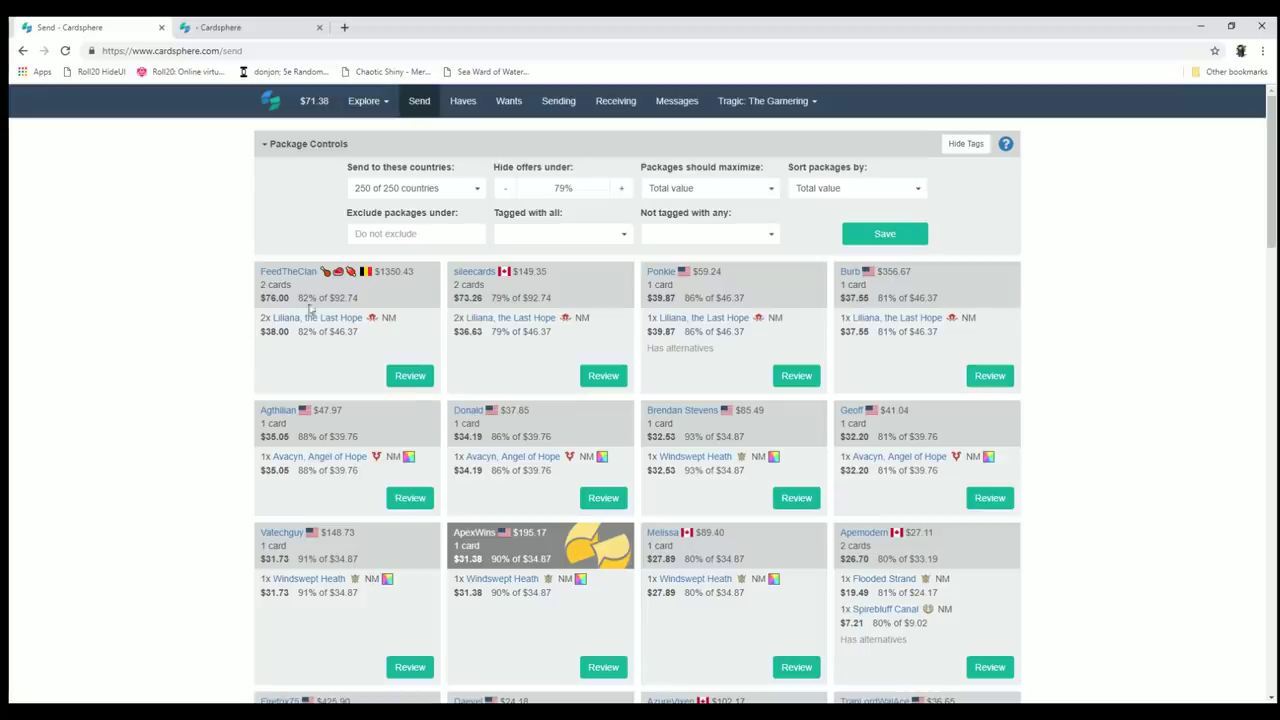
pyautogui.click(410, 377)
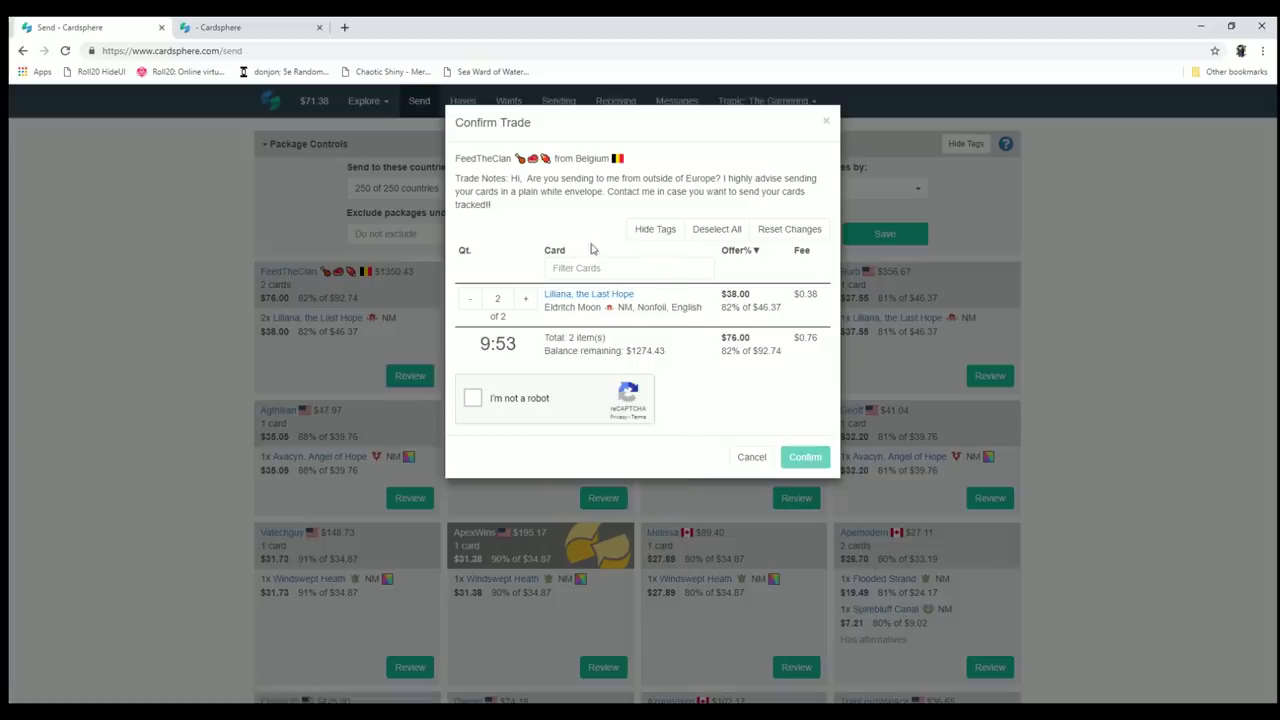
pyautogui.moveTo(593, 300)
pyautogui.click(753, 460)
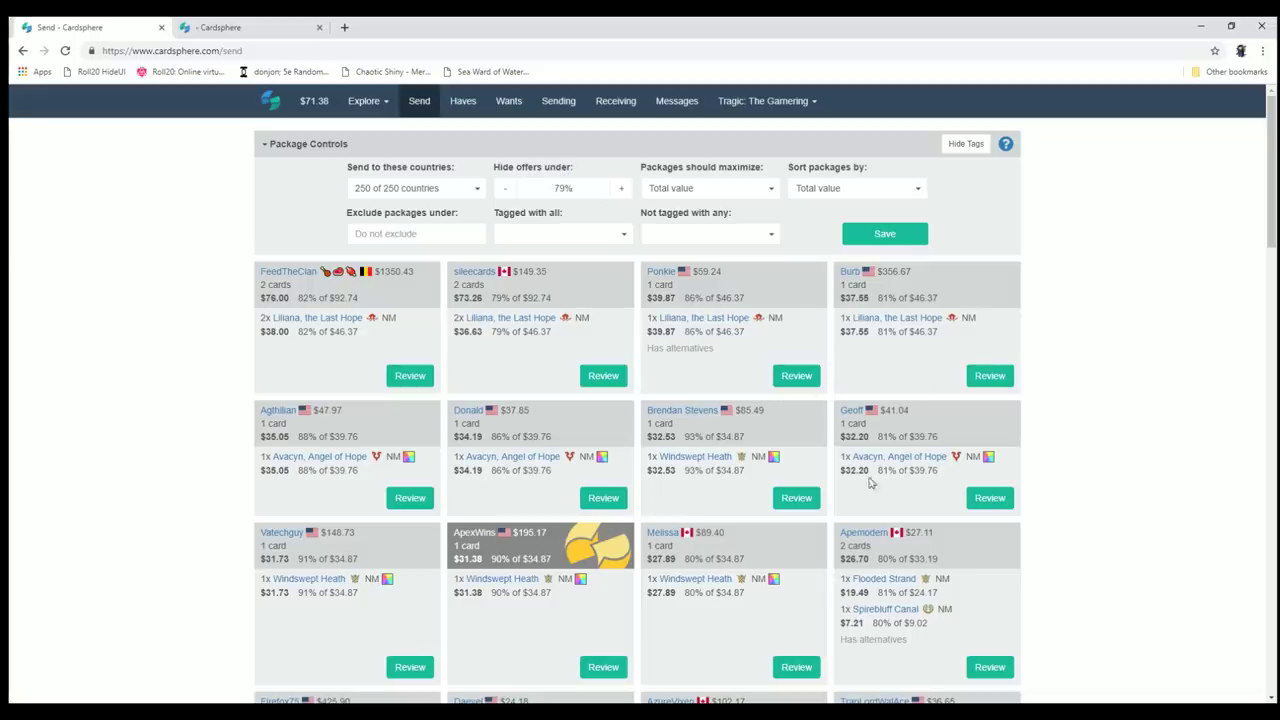
# Examine the lower-value packages on the Send page, comparing their cards, recipient countries and offer percentages.
pyautogui.scroll(-3, 418, 399)
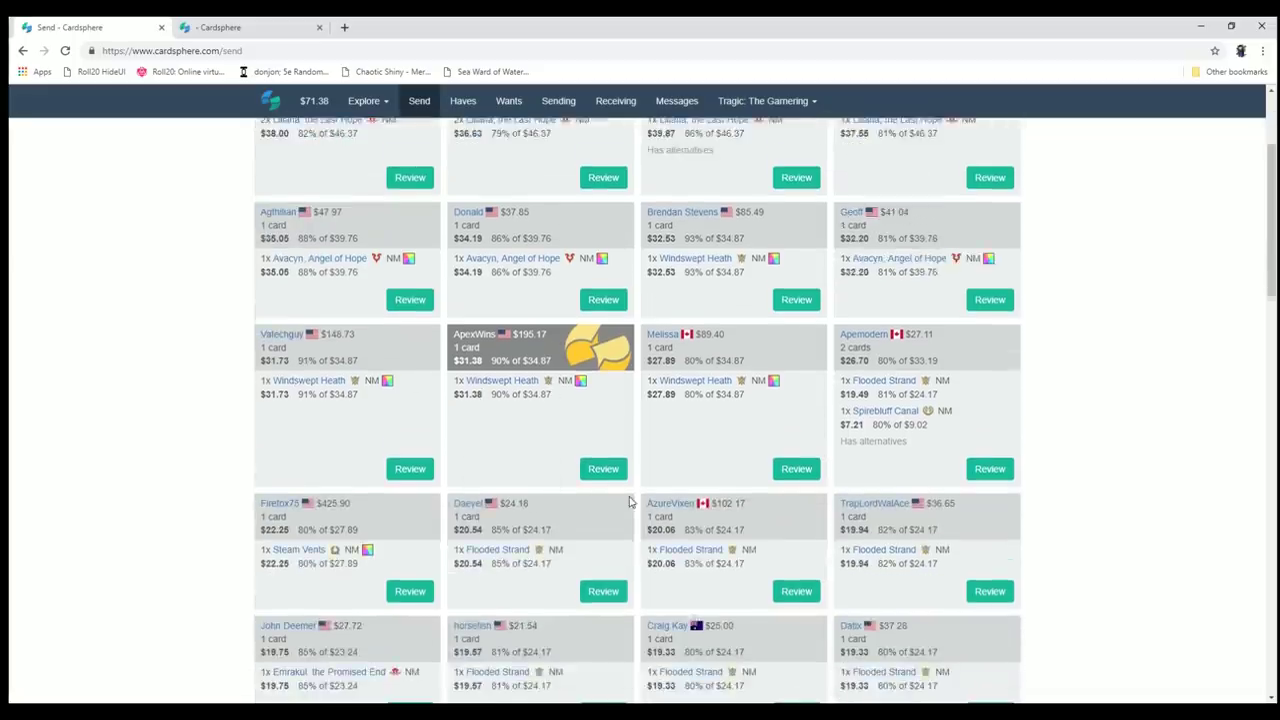
pyautogui.scroll(-4, 652, 470)
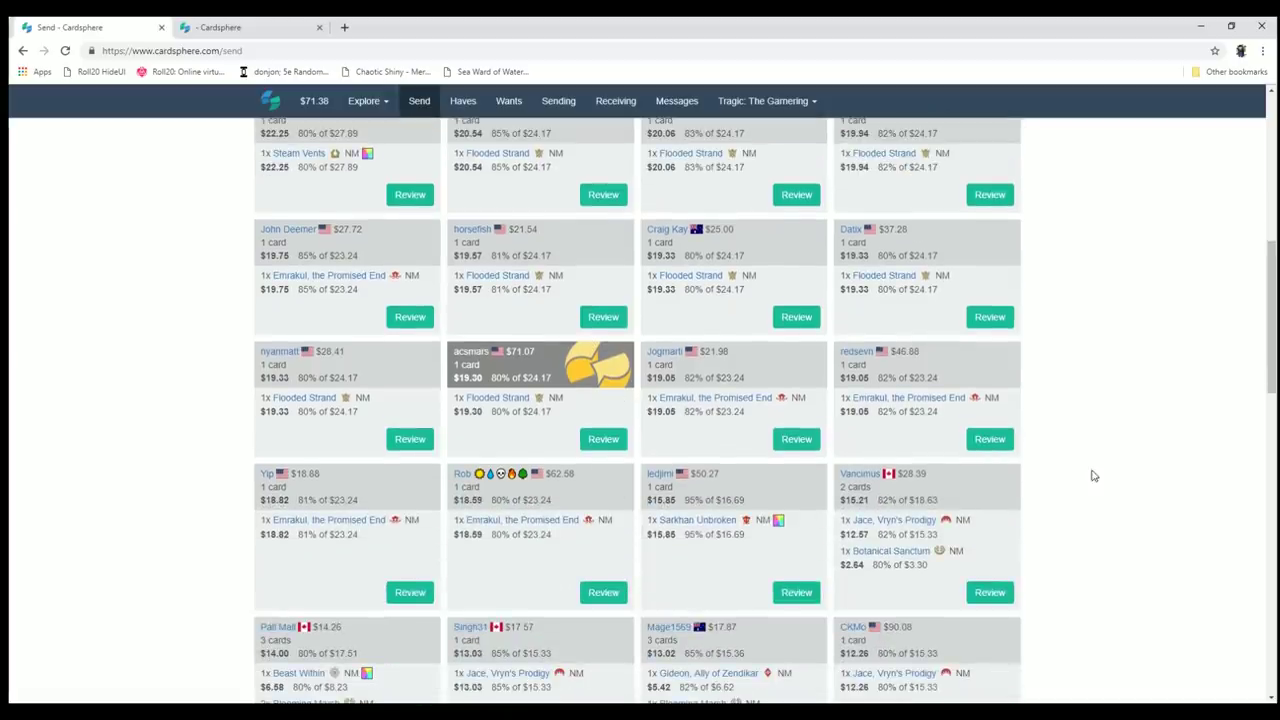
pyautogui.scroll(-1, 1090, 475)
pyautogui.scroll(-3, 1103, 502)
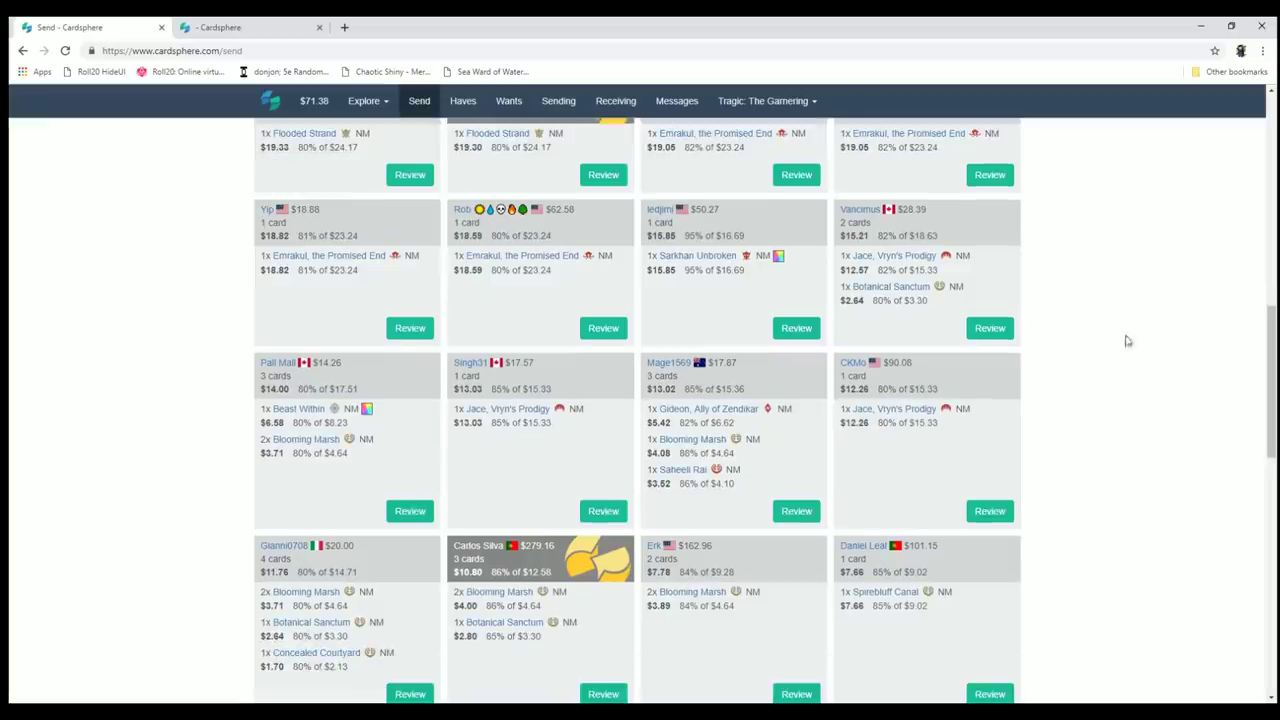
pyautogui.moveTo(862, 258)
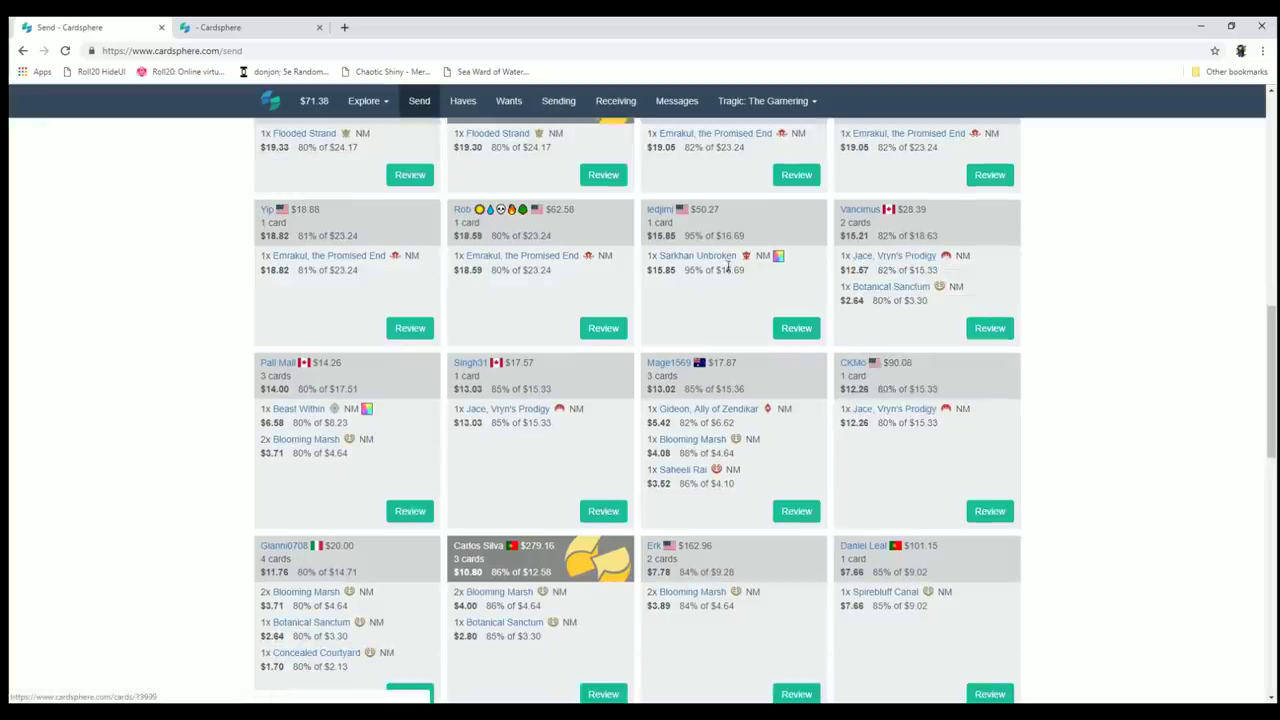
pyautogui.scroll(-2, 714, 289)
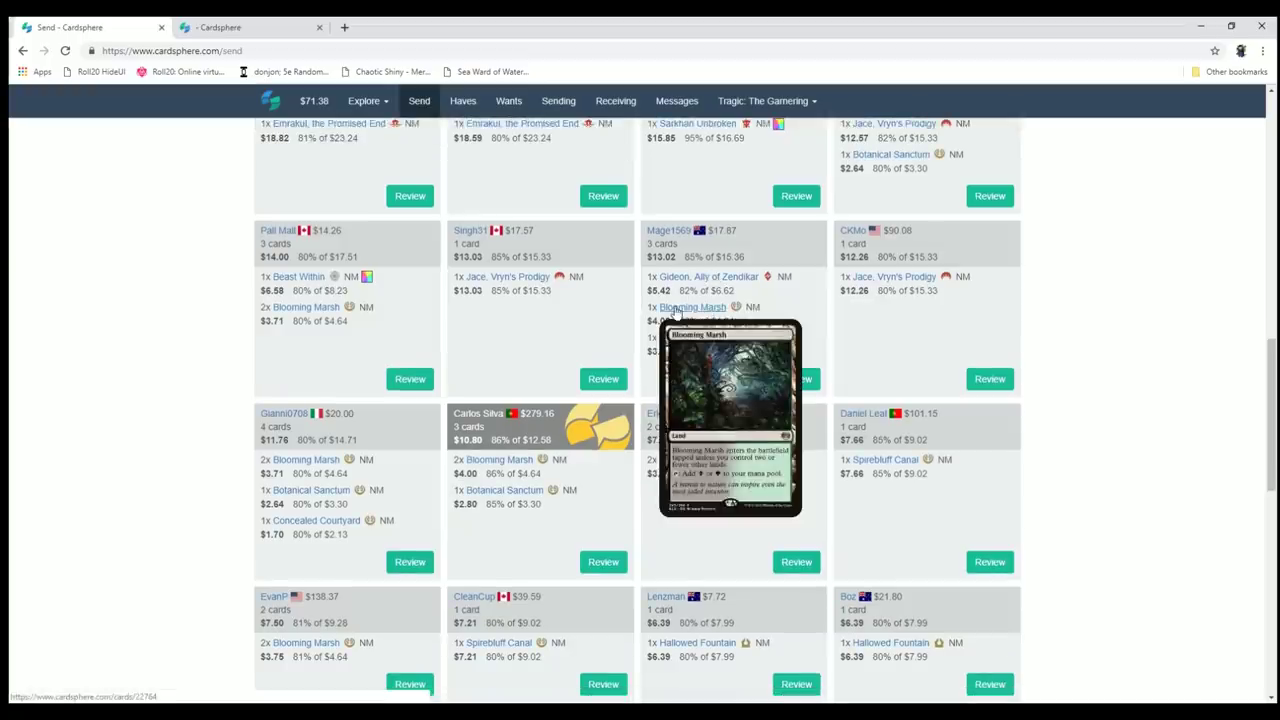
pyautogui.moveTo(702, 280)
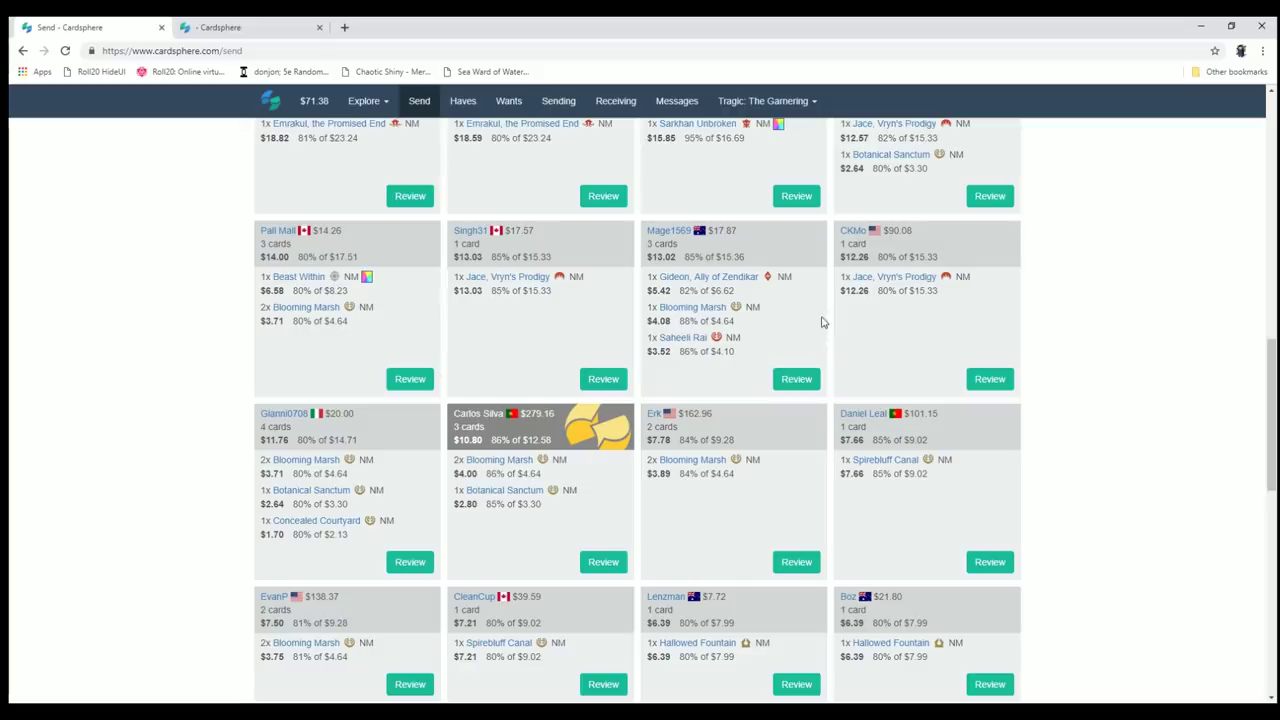
pyautogui.scroll(15, 1094, 408)
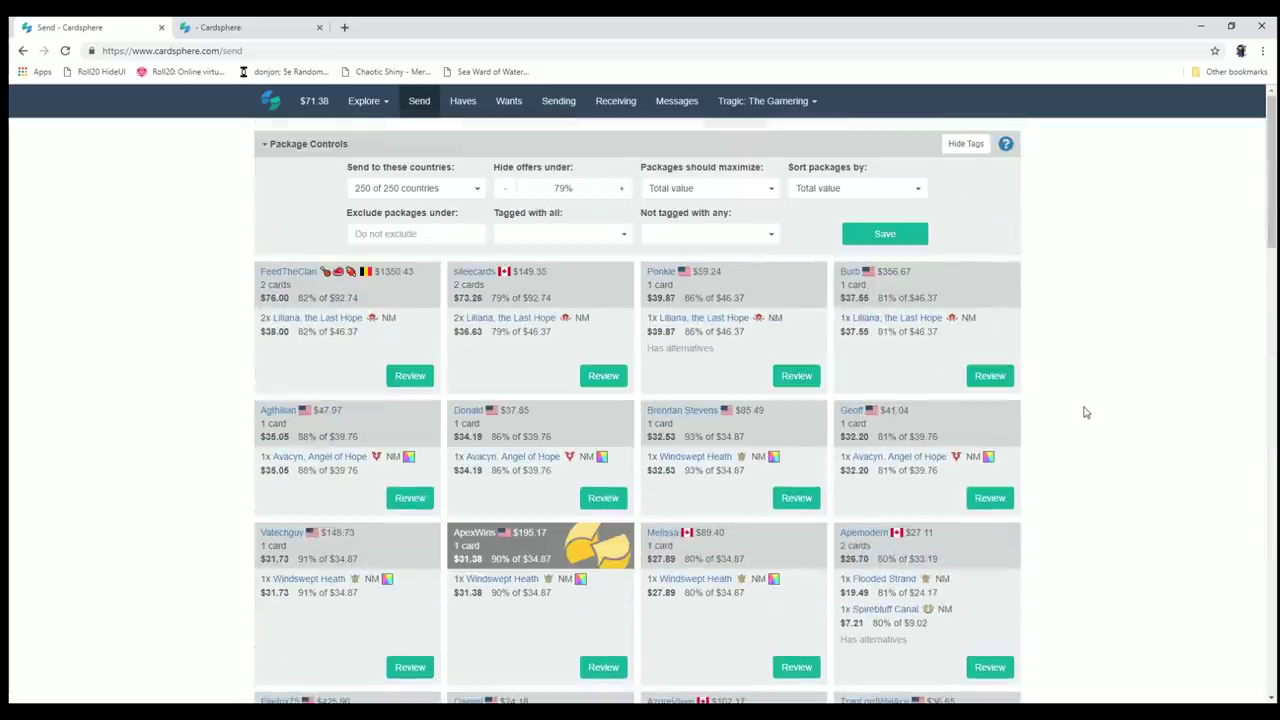
# Set the package controls to hide offers under 70% and save the setting.
pyautogui.click(505, 189)
pyautogui.click(505, 189)
pyautogui.click(505, 190)
pyautogui.click(505, 190)
pyautogui.click(505, 190)
pyautogui.click(505, 190)
pyautogui.click(505, 190)
pyautogui.click(506, 191)
pyautogui.click(506, 191)
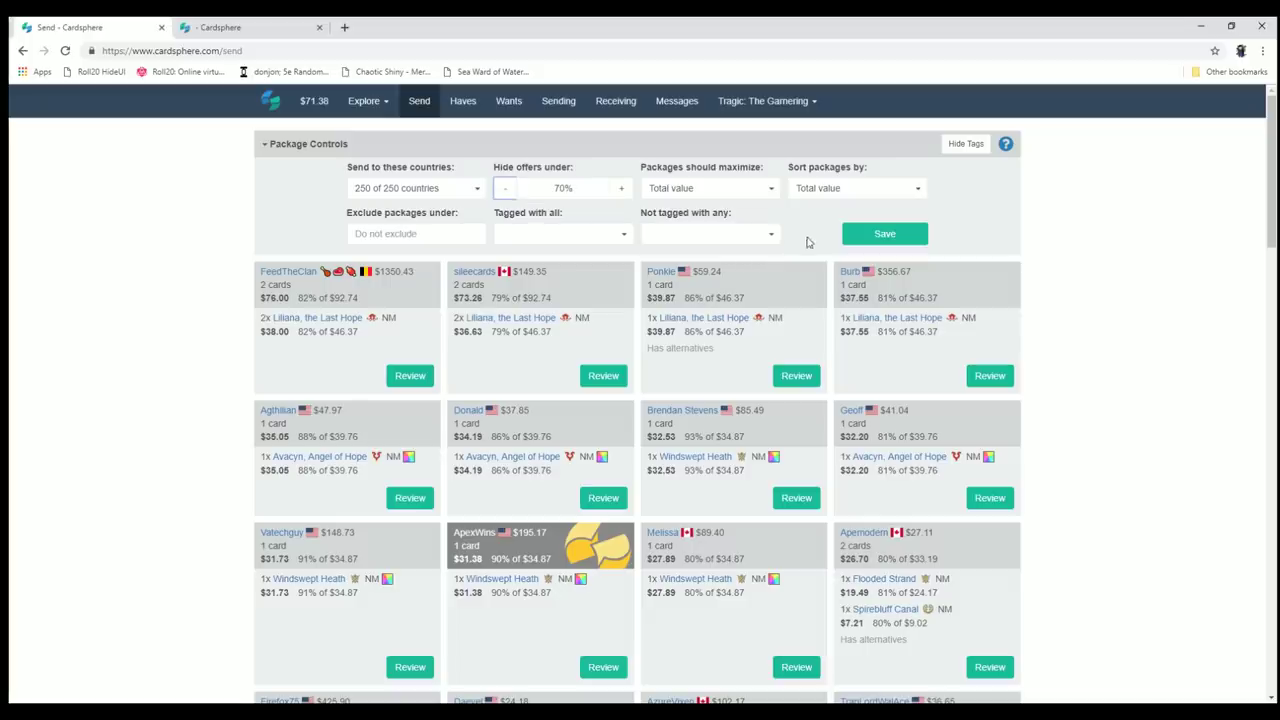
pyautogui.click(872, 240)
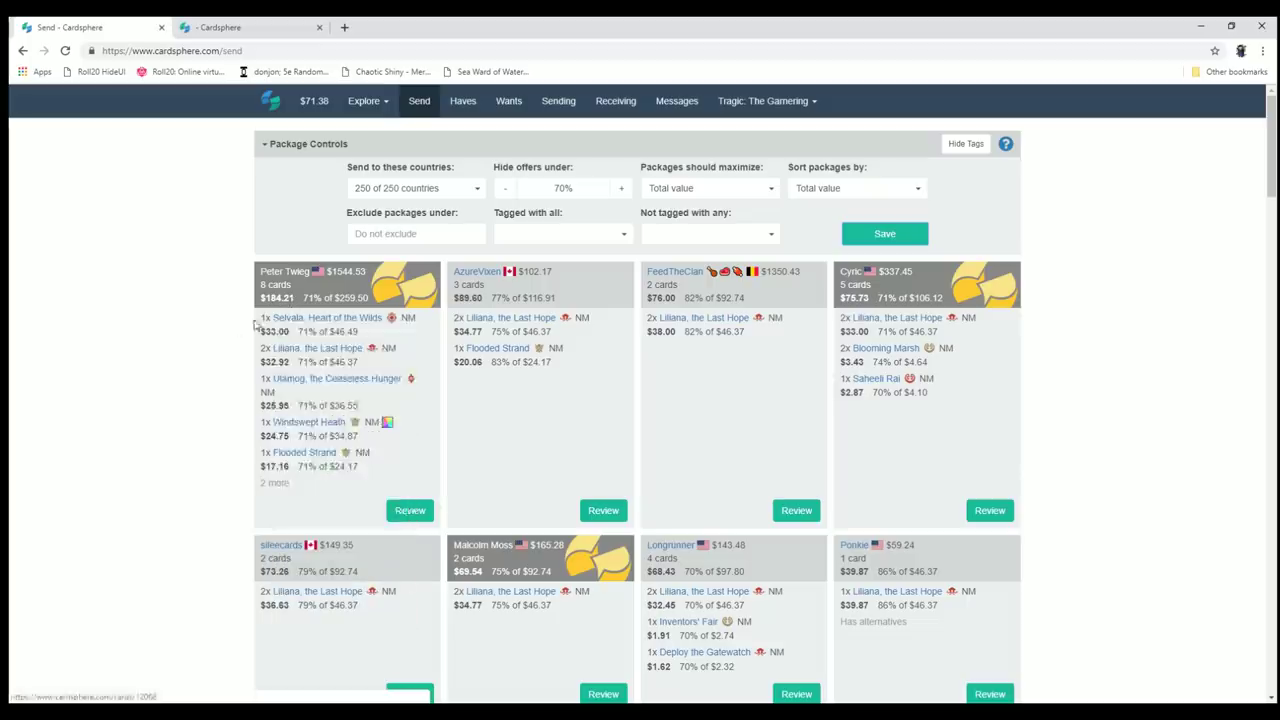
# Examine the packages listed under the 70% minimum offer, comparing card counts, total values and offer percentages.
pyautogui.moveTo(278, 321)
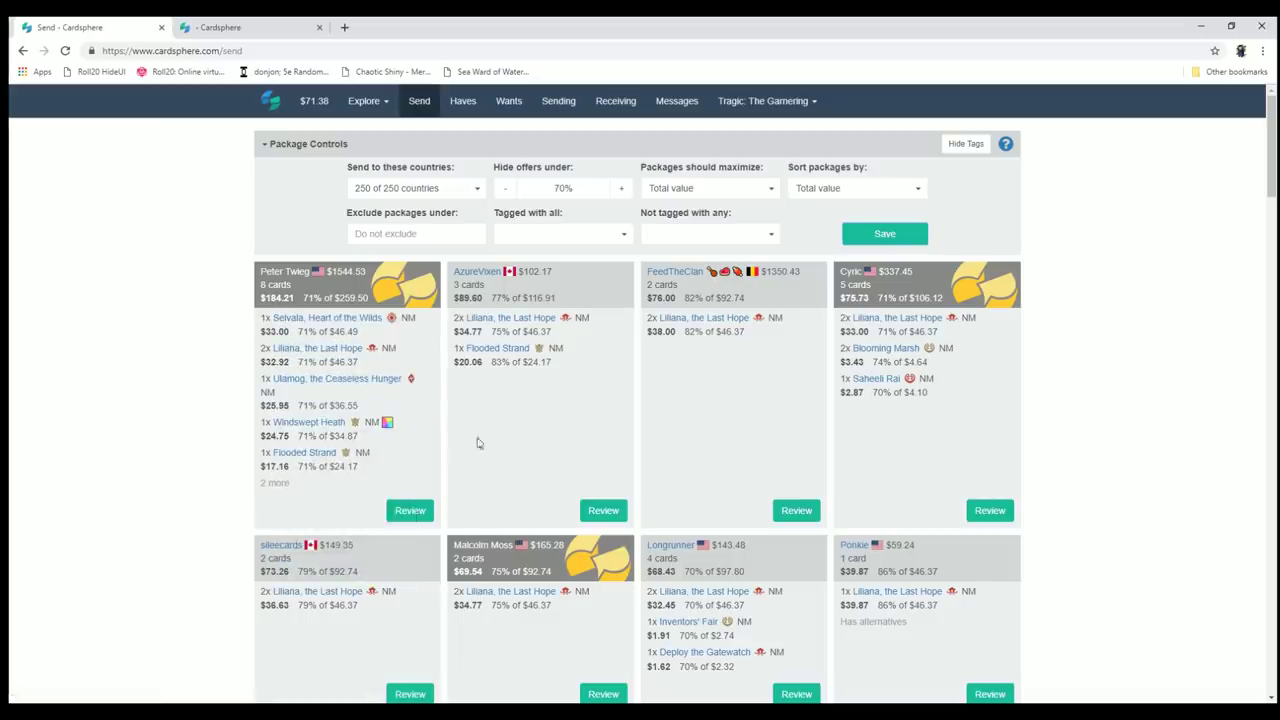
pyautogui.moveTo(705, 319)
pyautogui.scroll(-2, 1095, 411)
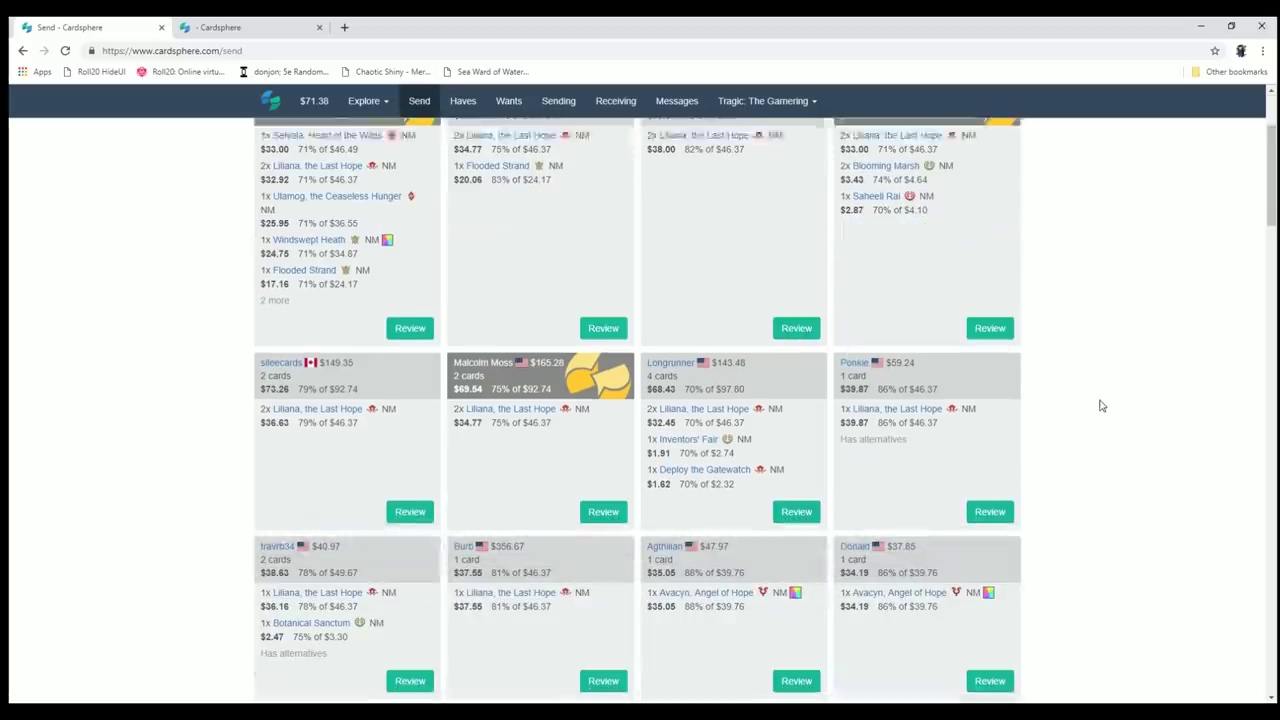
pyautogui.scroll(2, 1095, 454)
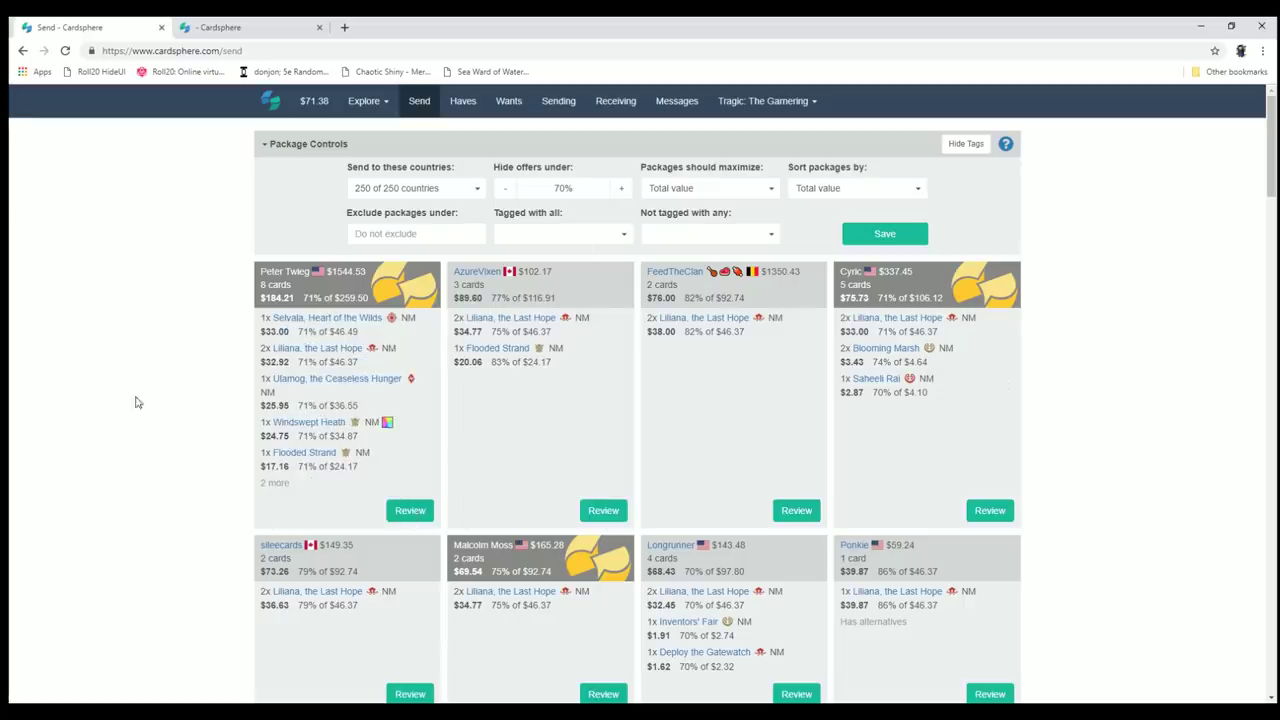
pyautogui.scroll(-2, 683, 374)
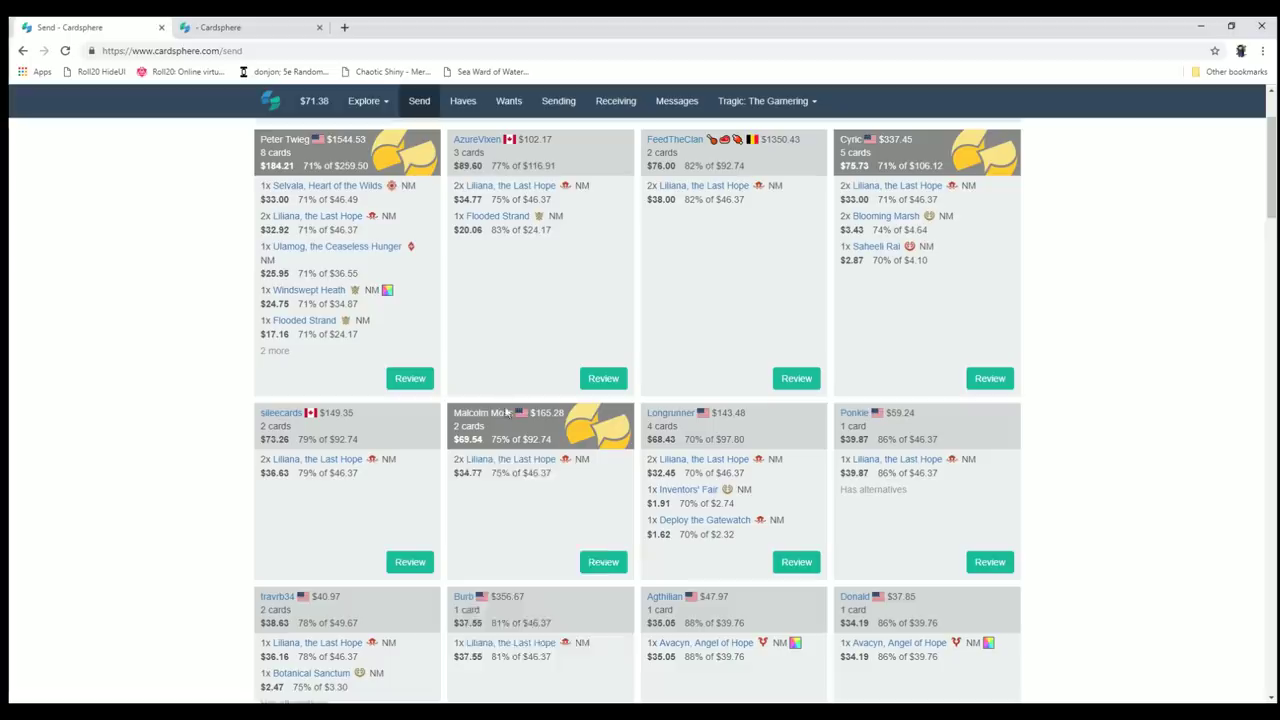
pyautogui.moveTo(536, 467)
pyautogui.scroll(2, 1080, 440)
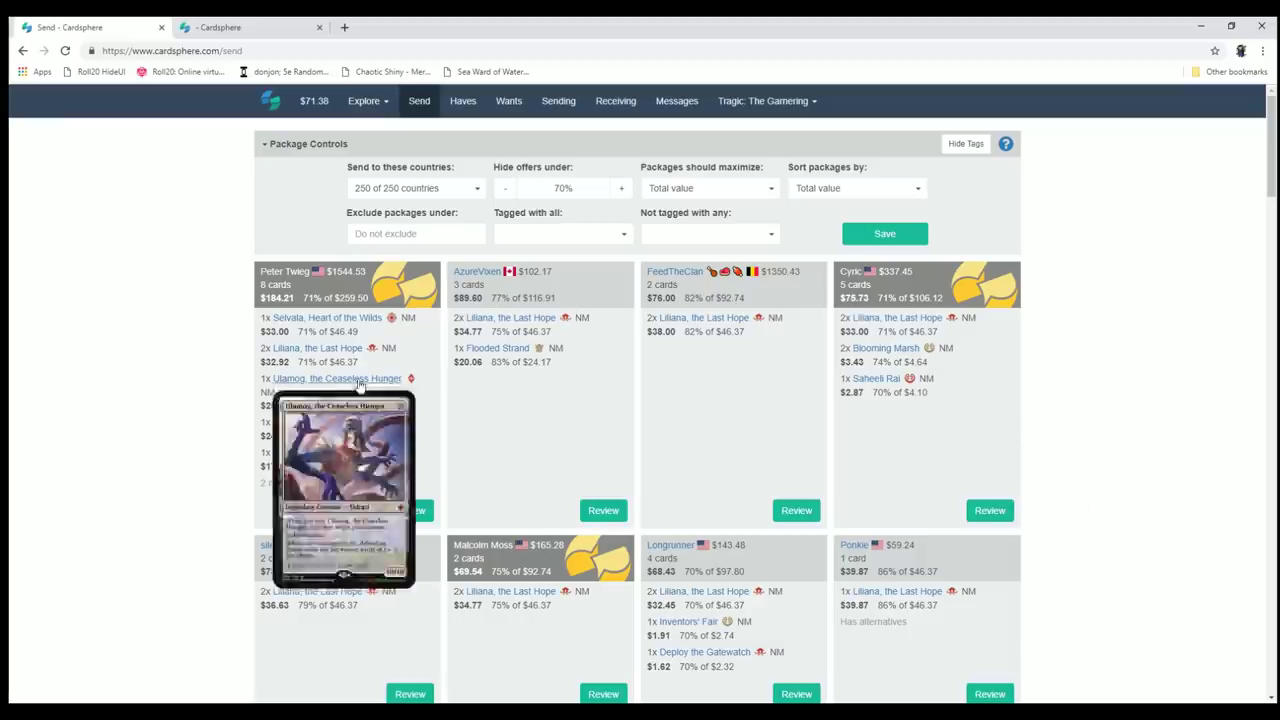
pyautogui.scroll(-10, 1100, 420)
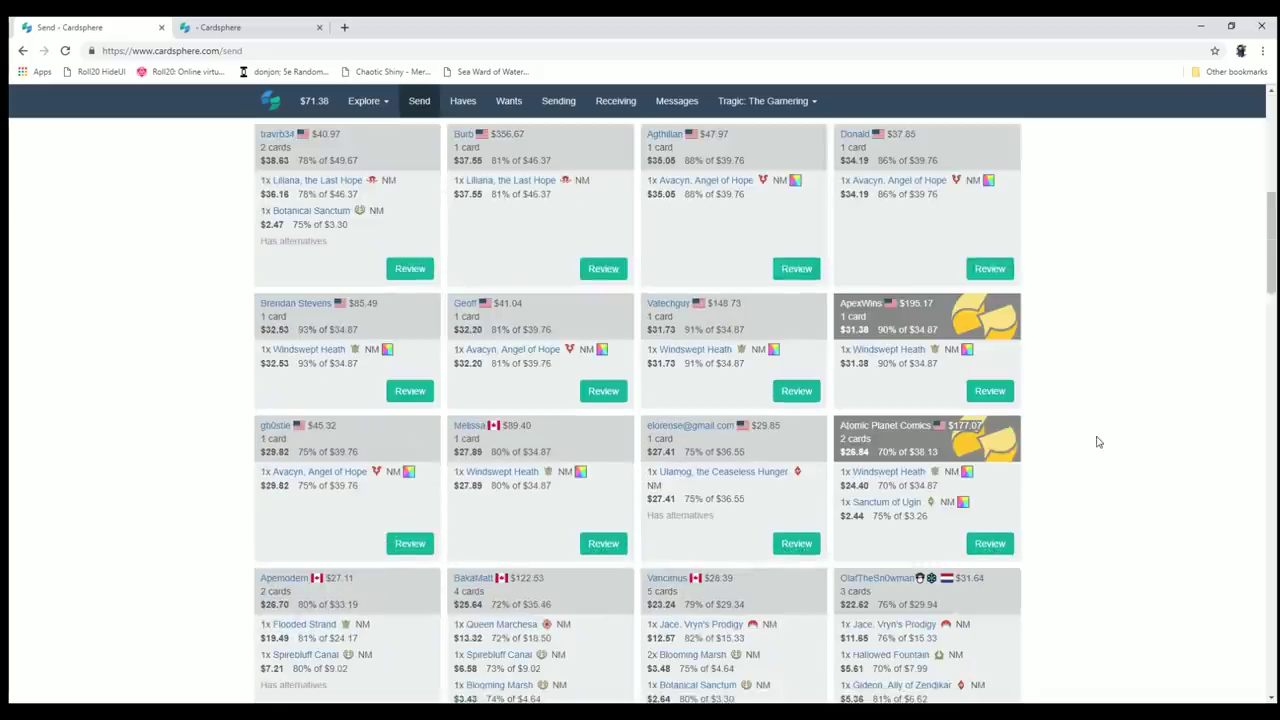
pyautogui.scroll(-3, 1122, 438)
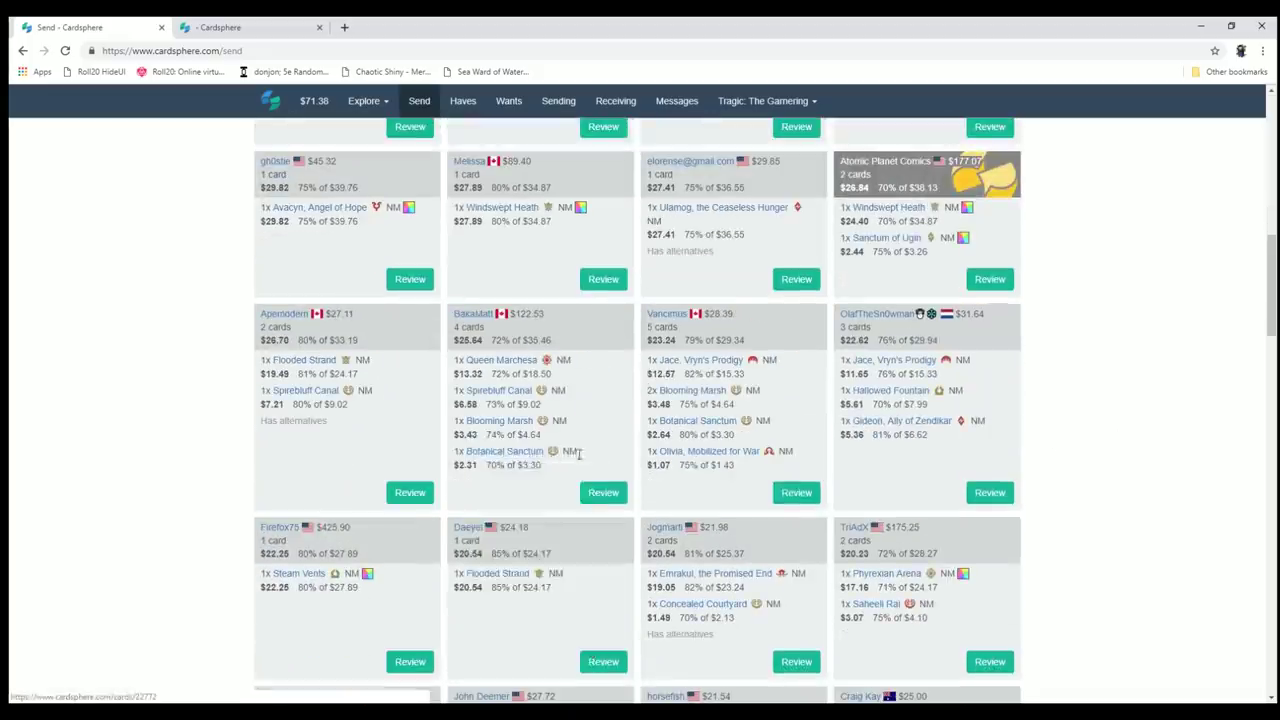